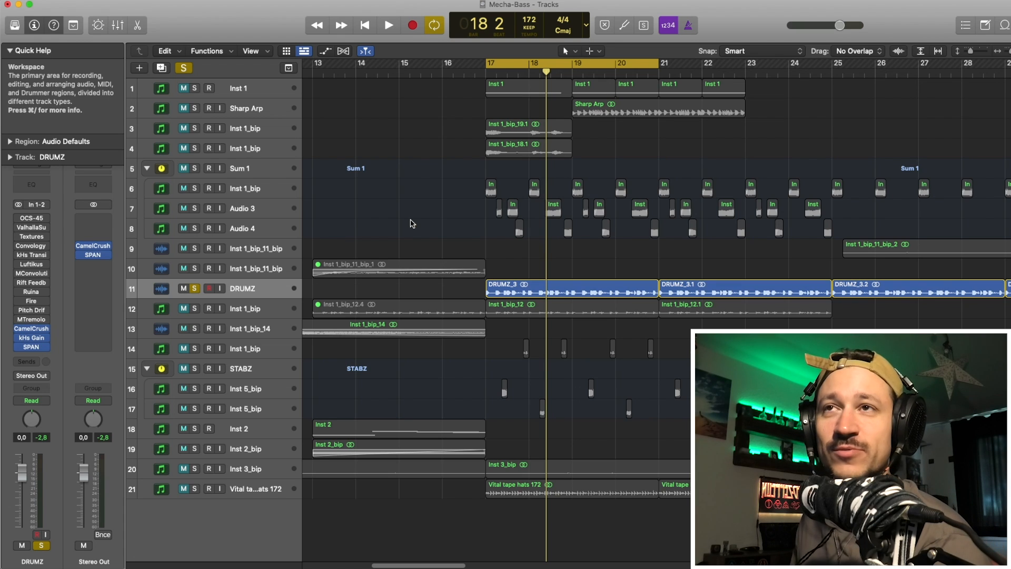
Step: Narrow the inspector area and play the soloed DRUMZ loop from bar 17
scroll(500, 238, right, 3)
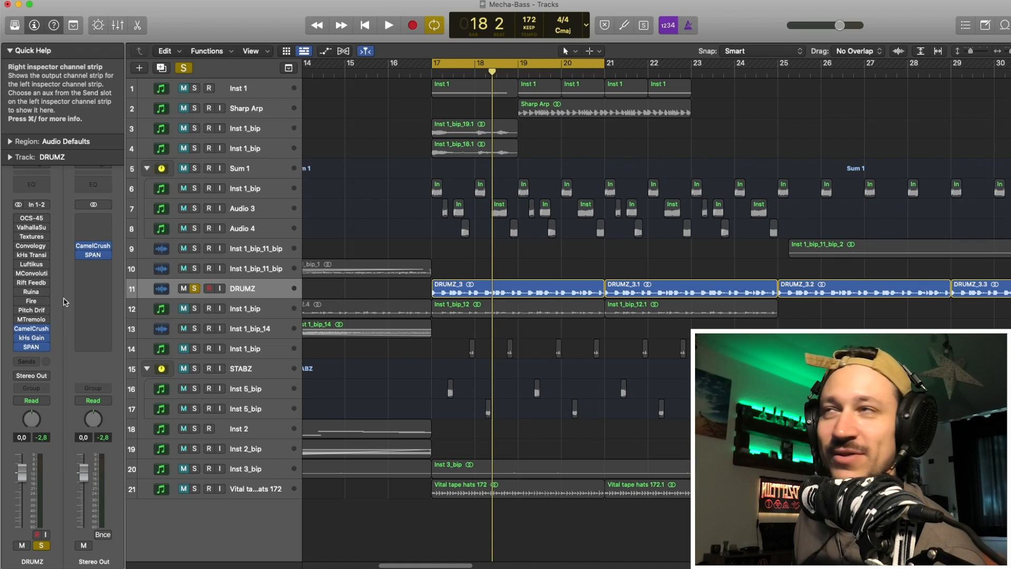
drag(126, 233, 120, 234)
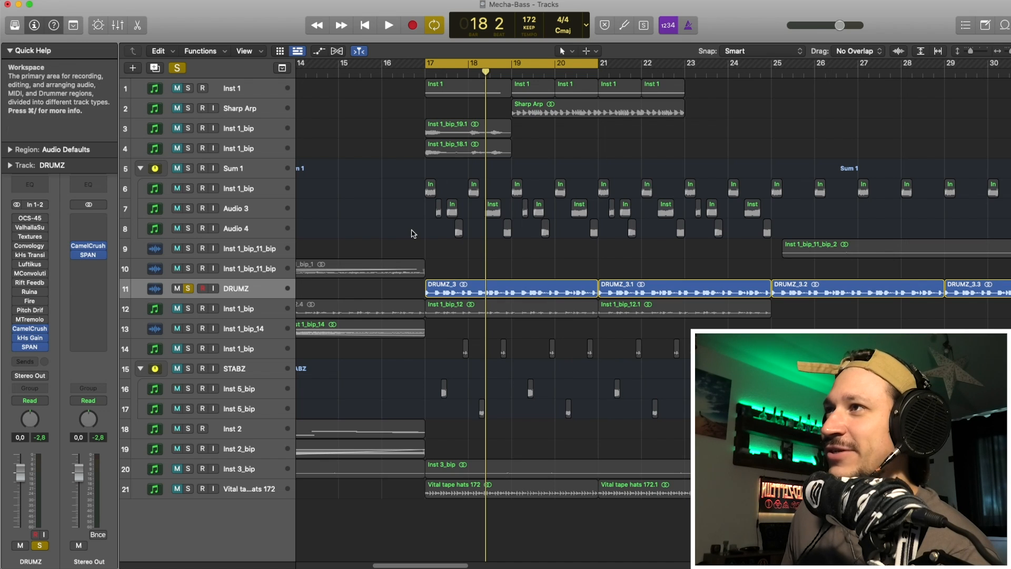
click(524, 213)
key(space)
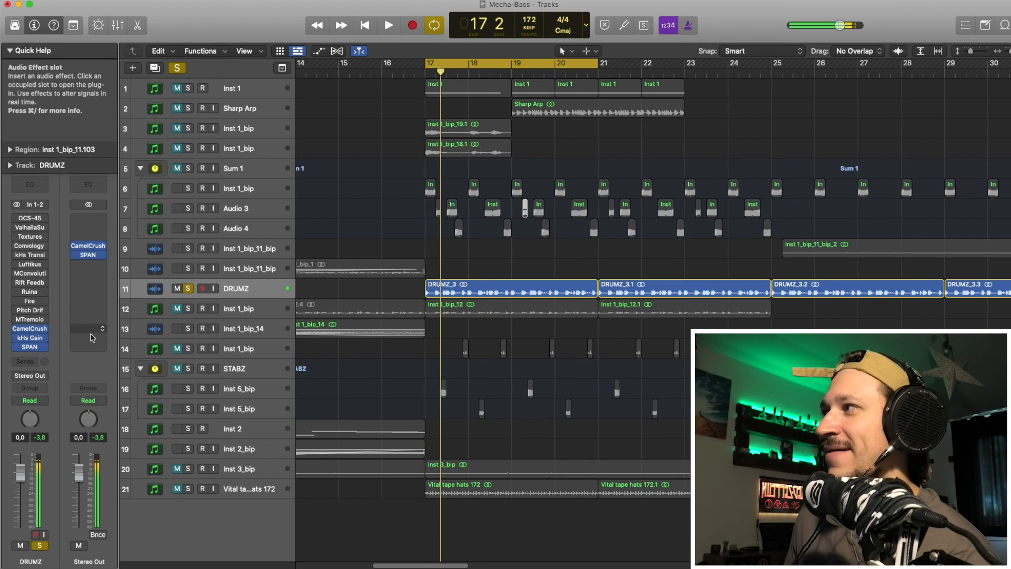
Step: Open the CamelCrusher effect on the DRUMZ channel, view it, and close its window
click(31, 330)
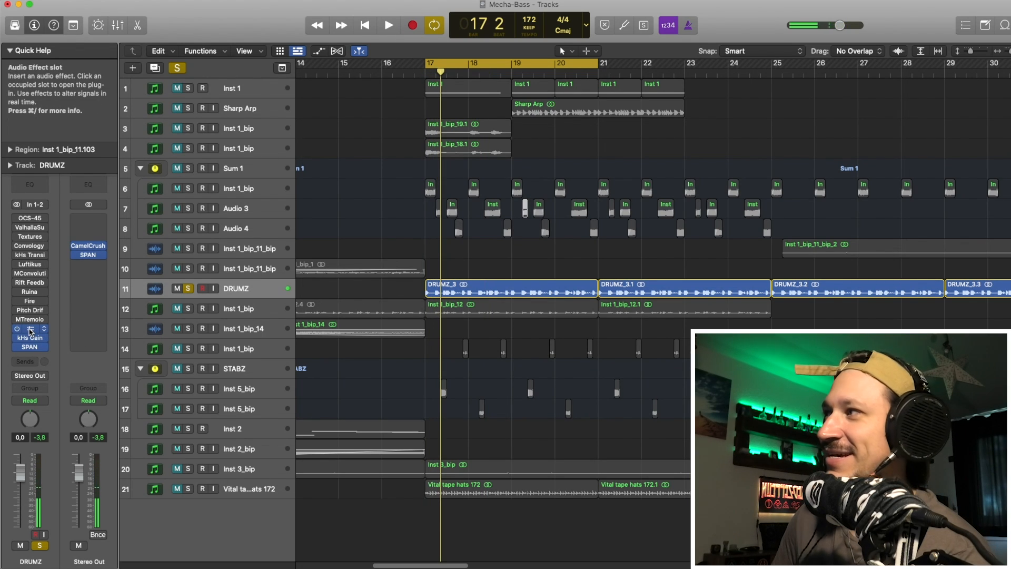
drag(407, 136, 403, 138)
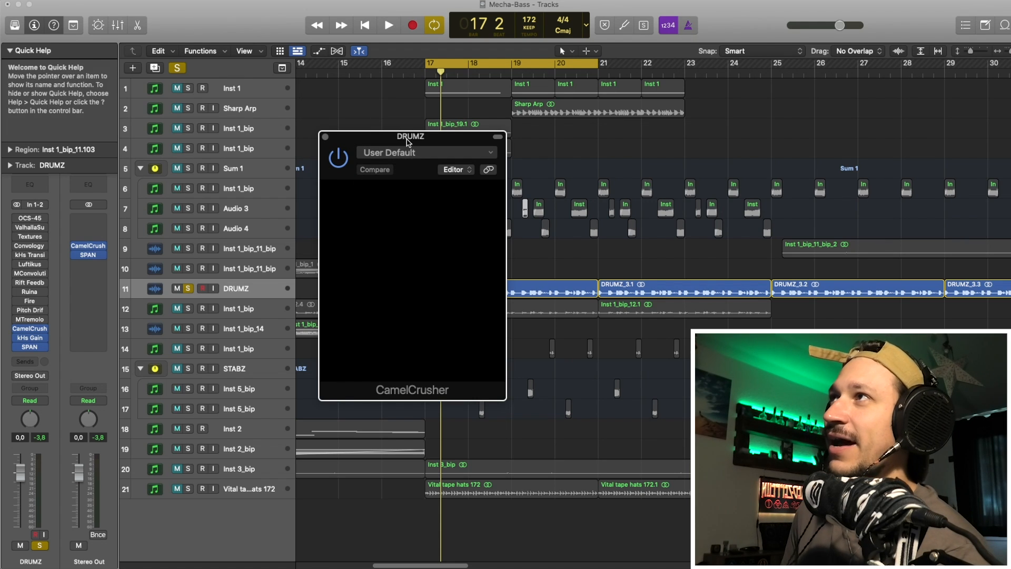
drag(401, 140, 365, 138)
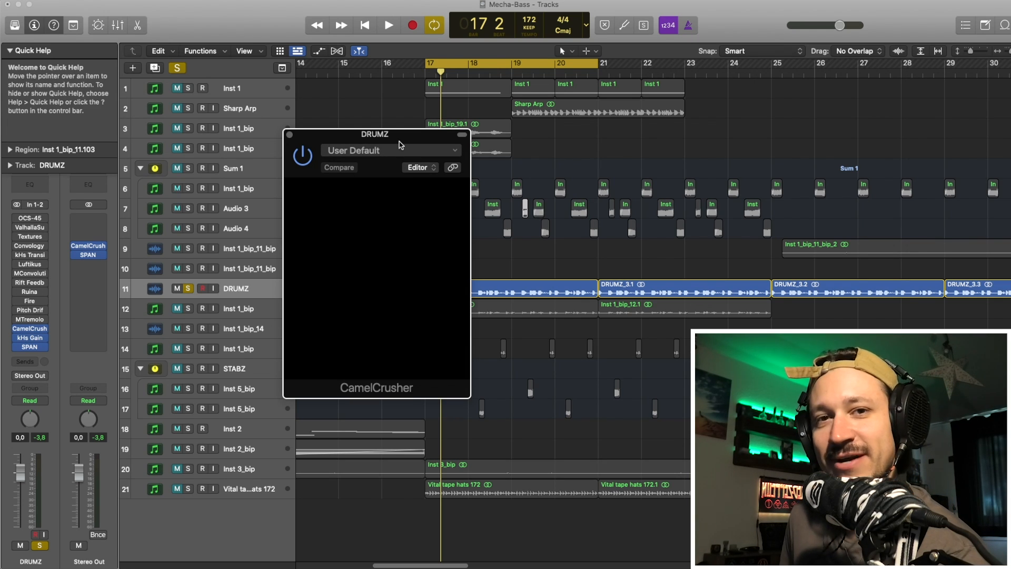
click(289, 135)
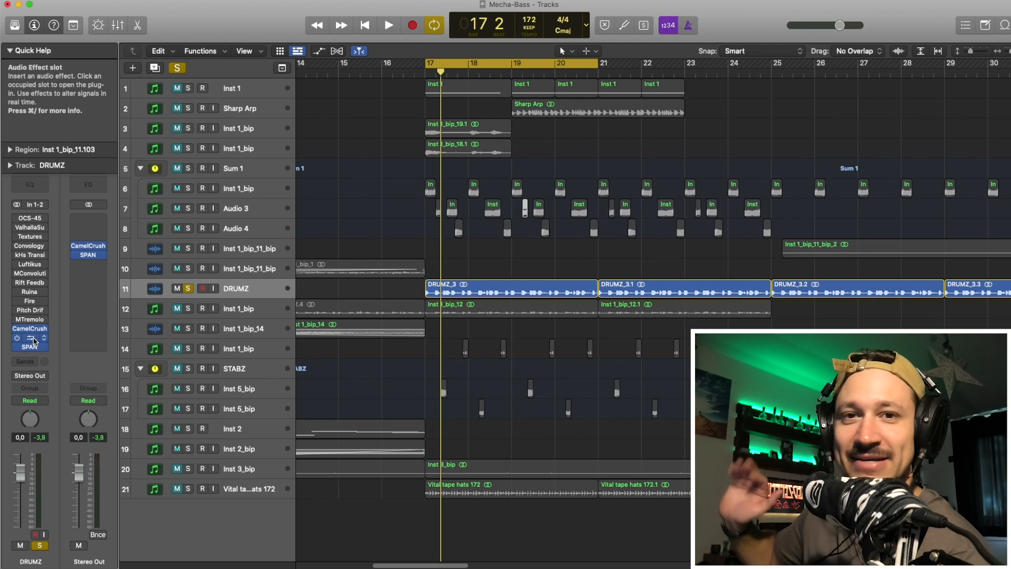
Step: View the kHs Gain effect on the DRUMZ channel, reset the channel's peak level display, and close the effect window
click(31, 338)
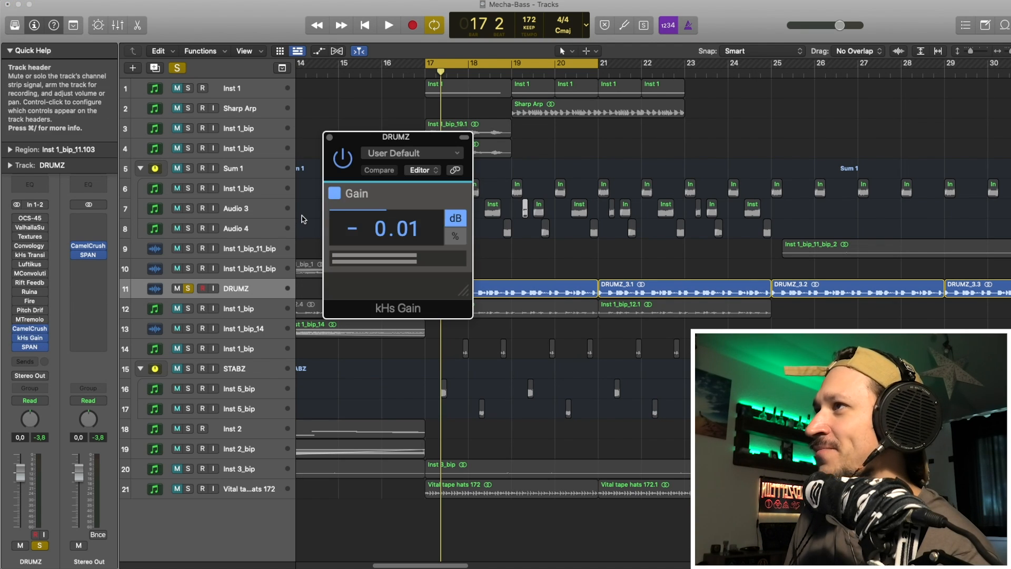
drag(422, 138, 392, 140)
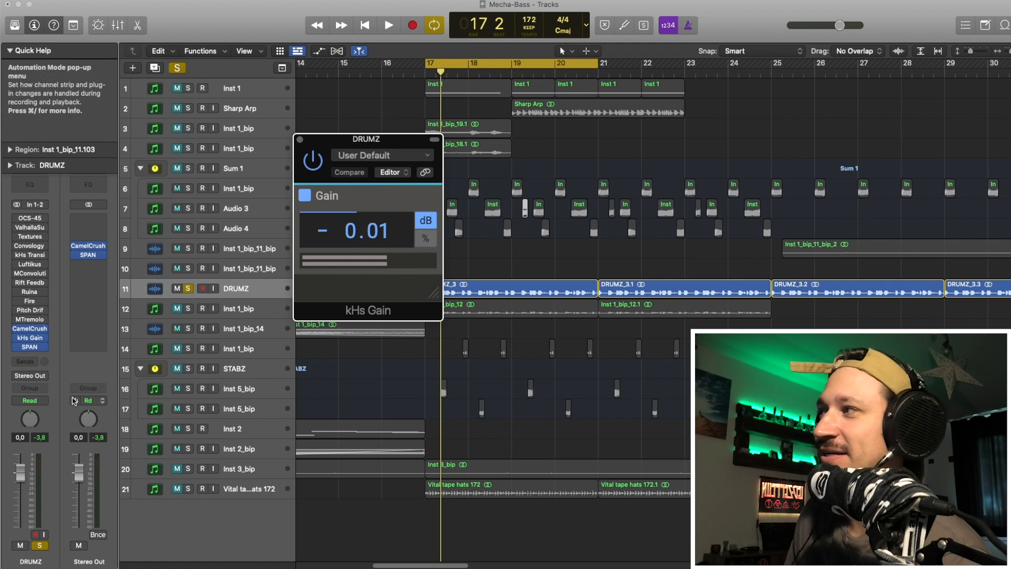
click(40, 437)
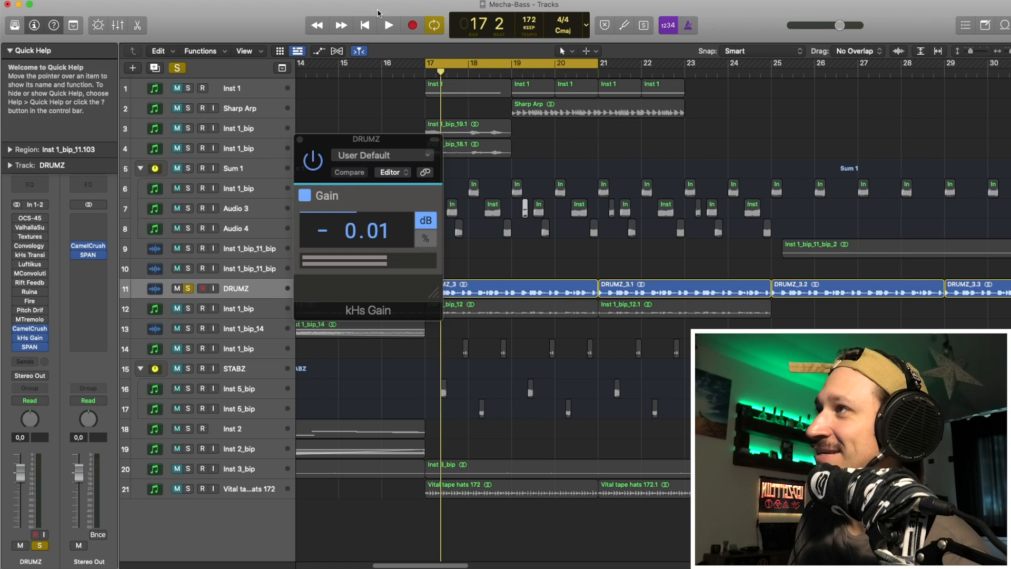
click(300, 139)
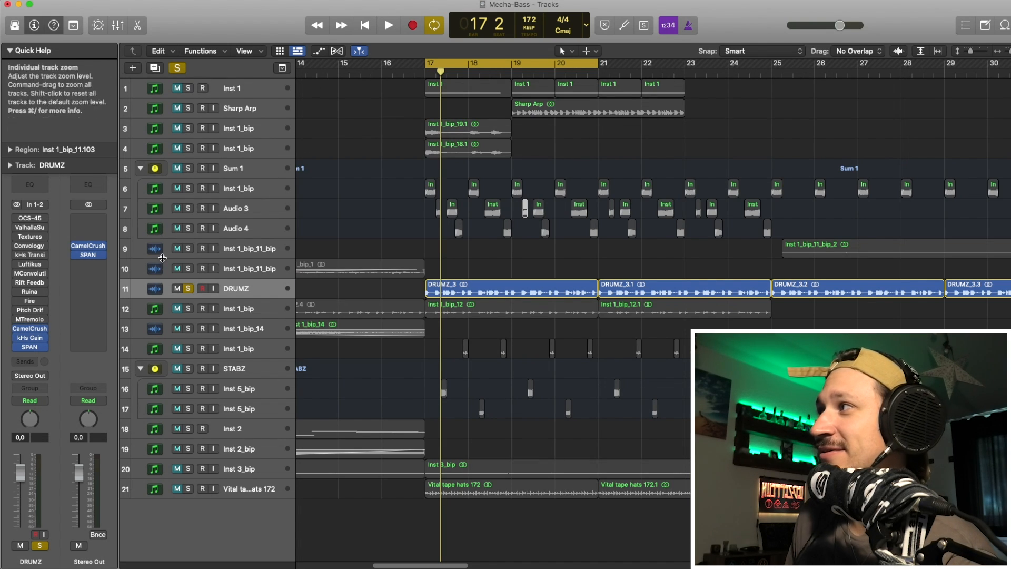
Step: Examine the DRUMZ loop's frequency spectrum in SPAN during short playbacks, and close the analyzer
click(29, 346)
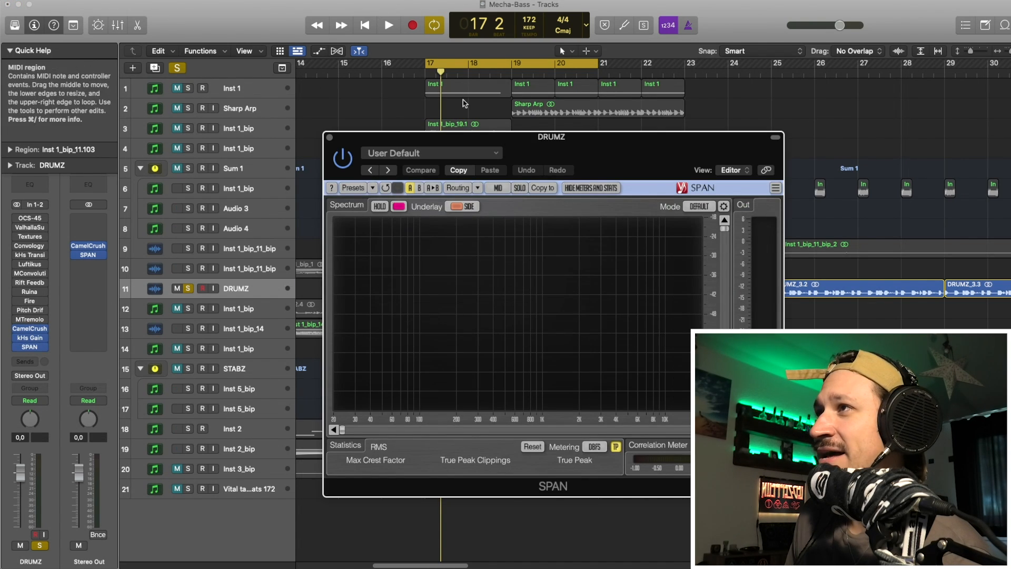
drag(504, 133, 357, 108)
key(space)
key(space)
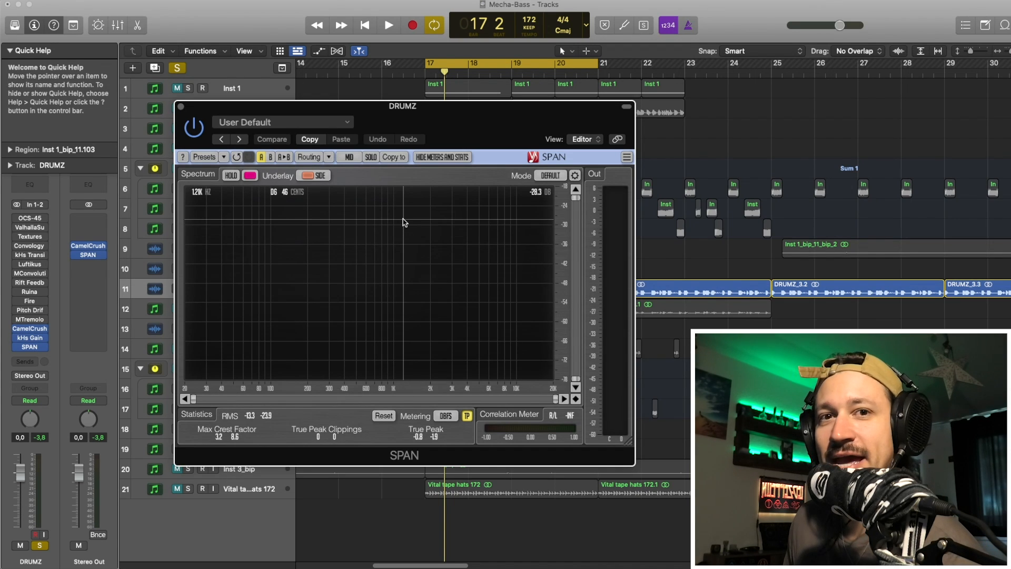
key(space)
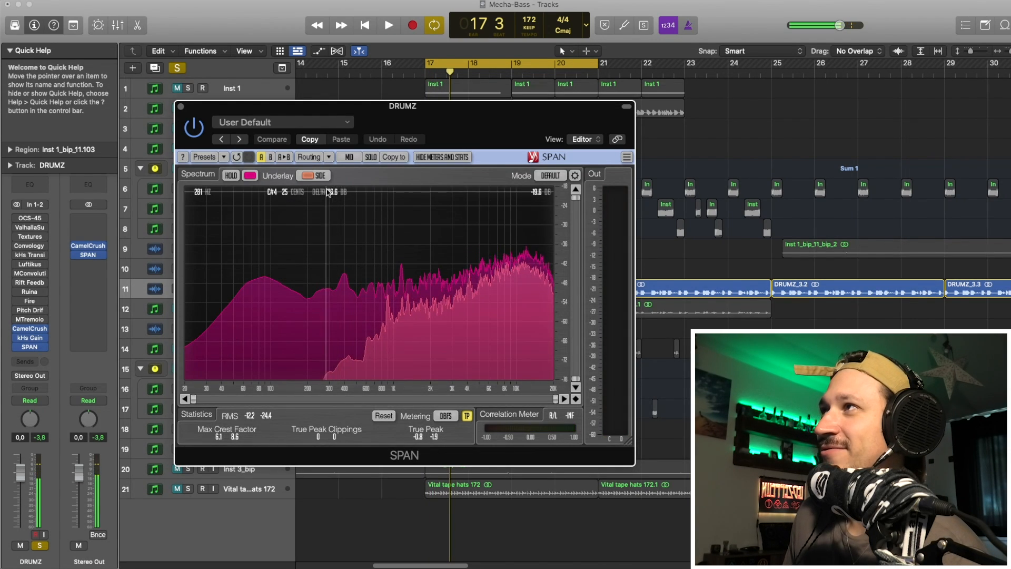
key(space)
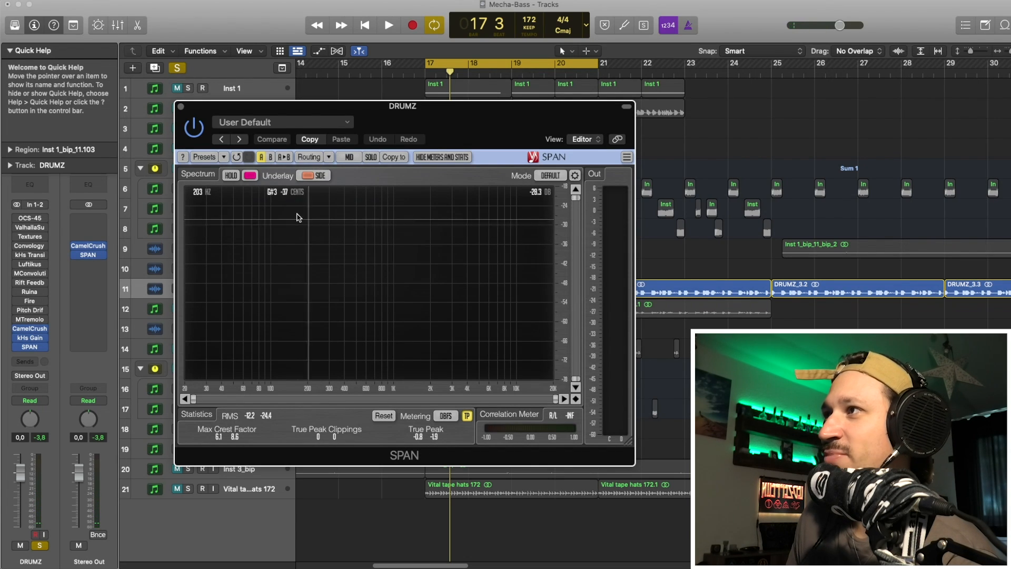
key(space)
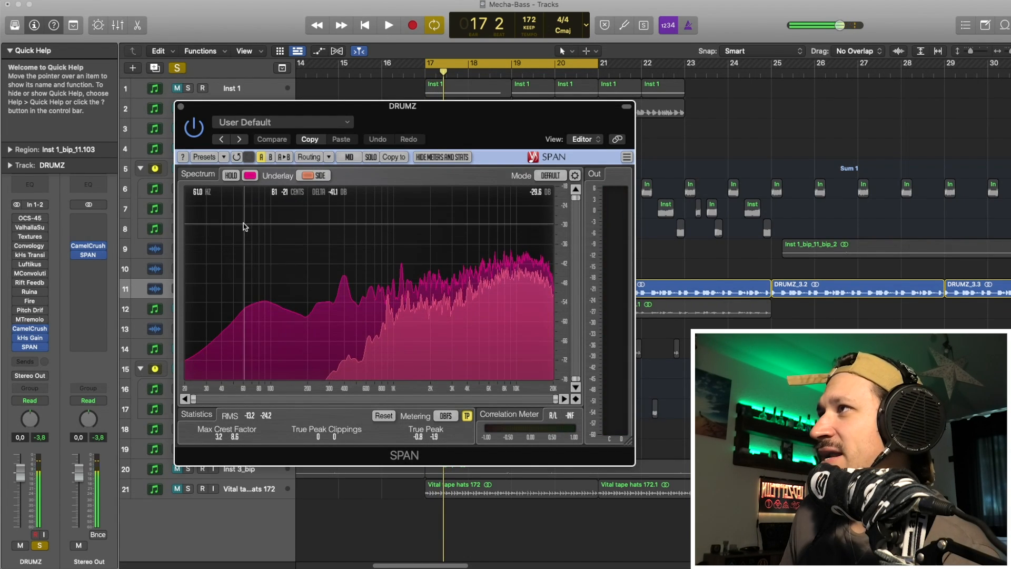
key(space)
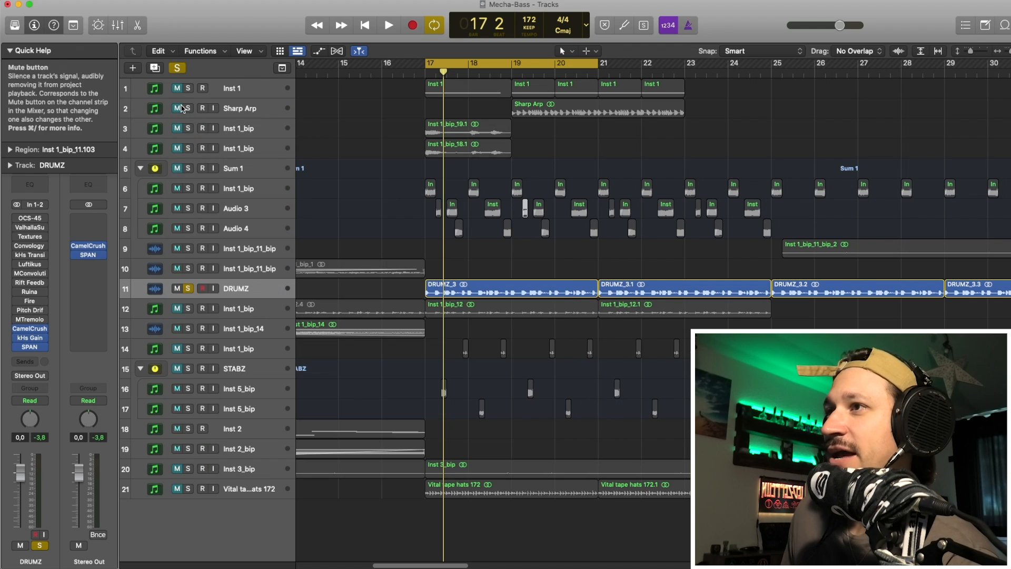
click(181, 108)
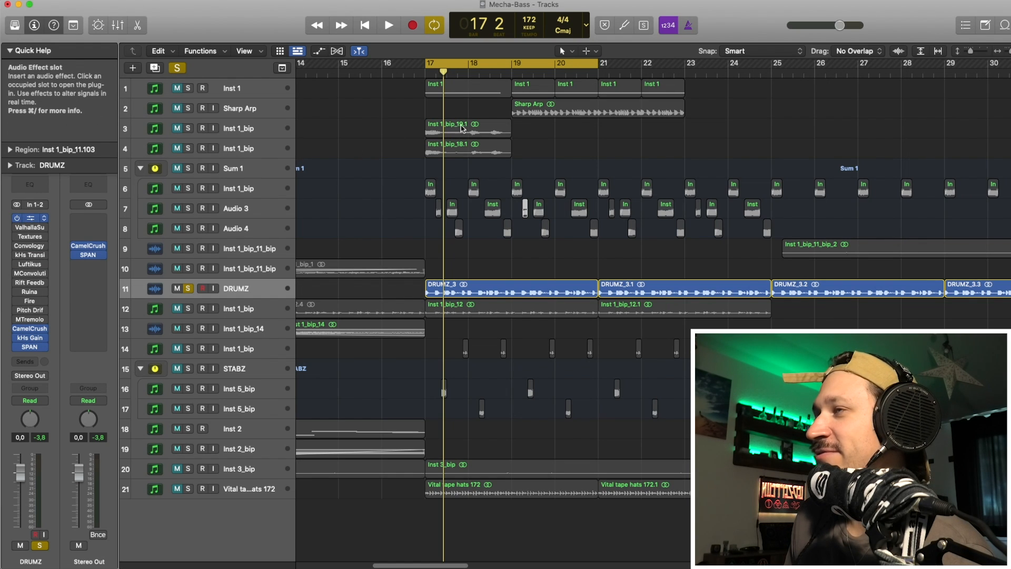
Step: Move the OCS-45 window out of the way and play the DRUMZ loop through the cassette simulation
drag(479, 137, 271, 85)
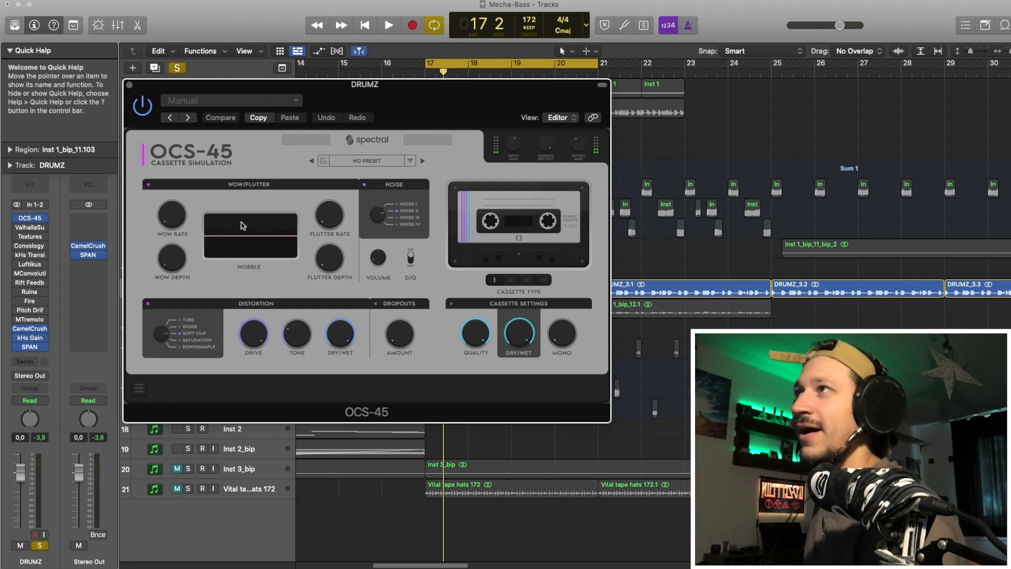
key(space)
key(space)
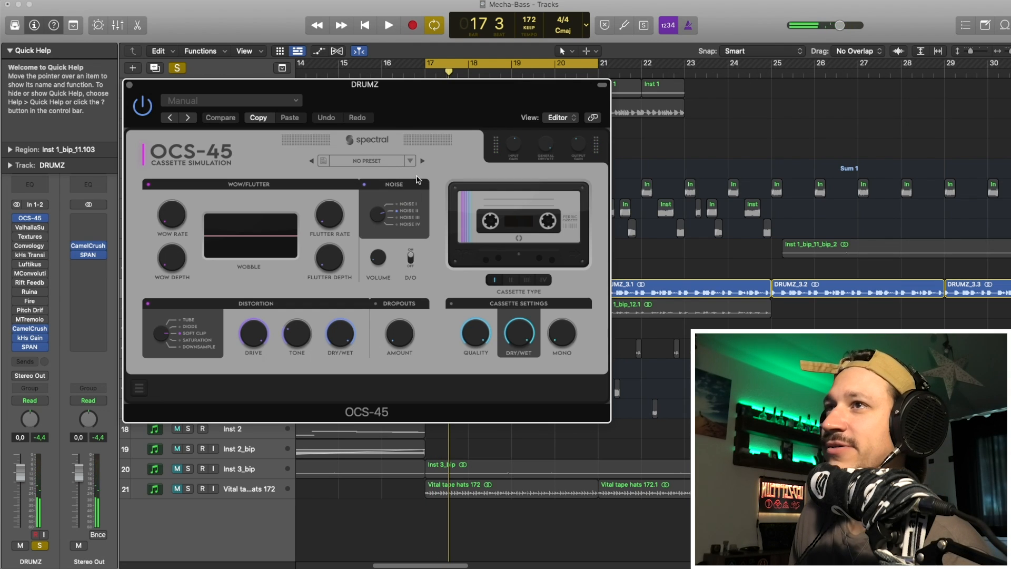
key(space)
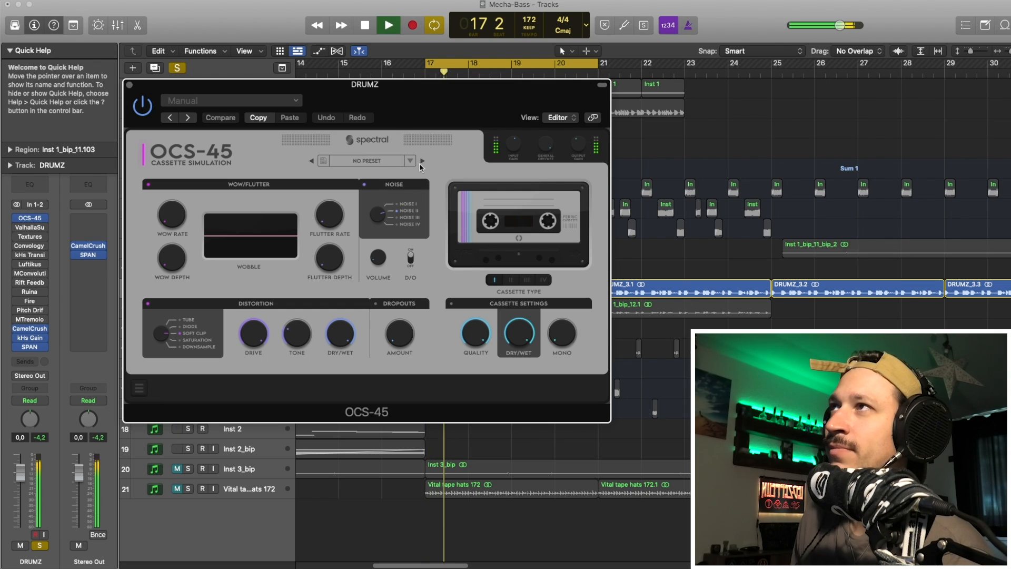
Step: Step through the OCS-45 presets to [TAPE] Crisp Mids, auditioning each on the drums, and bypass the effect
key(space)
click(421, 161)
key(space)
key(space)
click(421, 162)
key(space)
key(space)
click(422, 162)
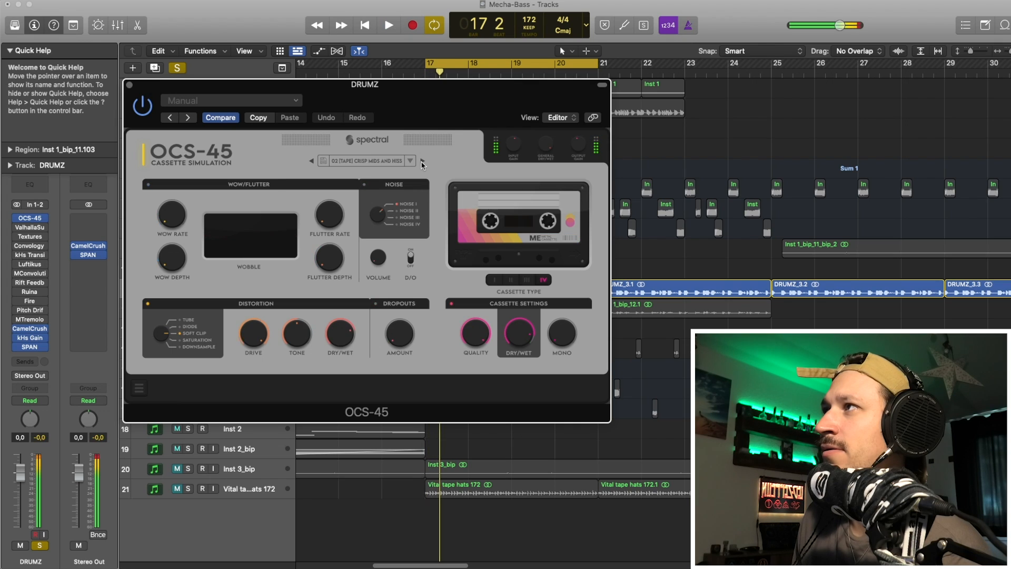
key(space)
key(space)
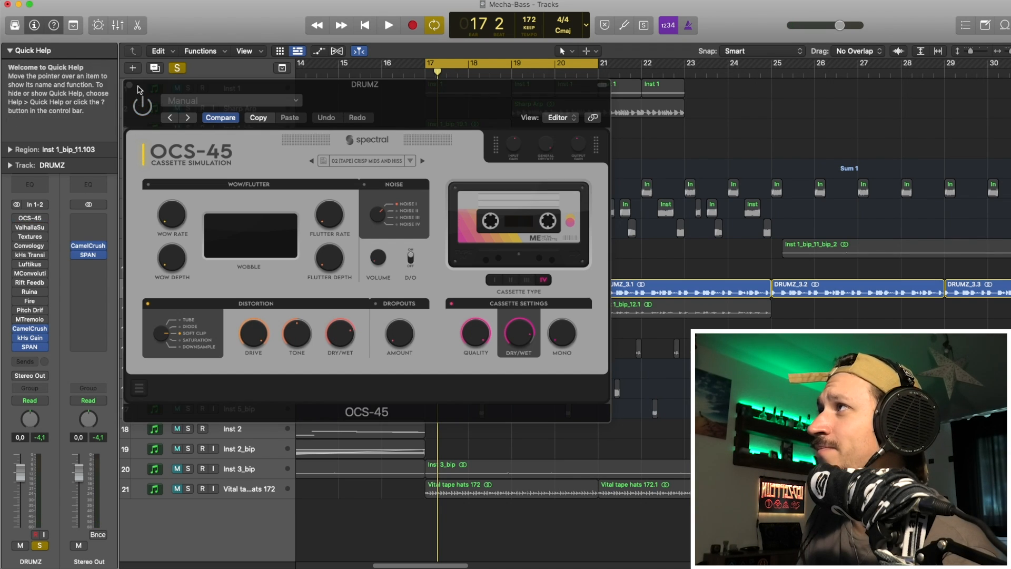
click(25, 219)
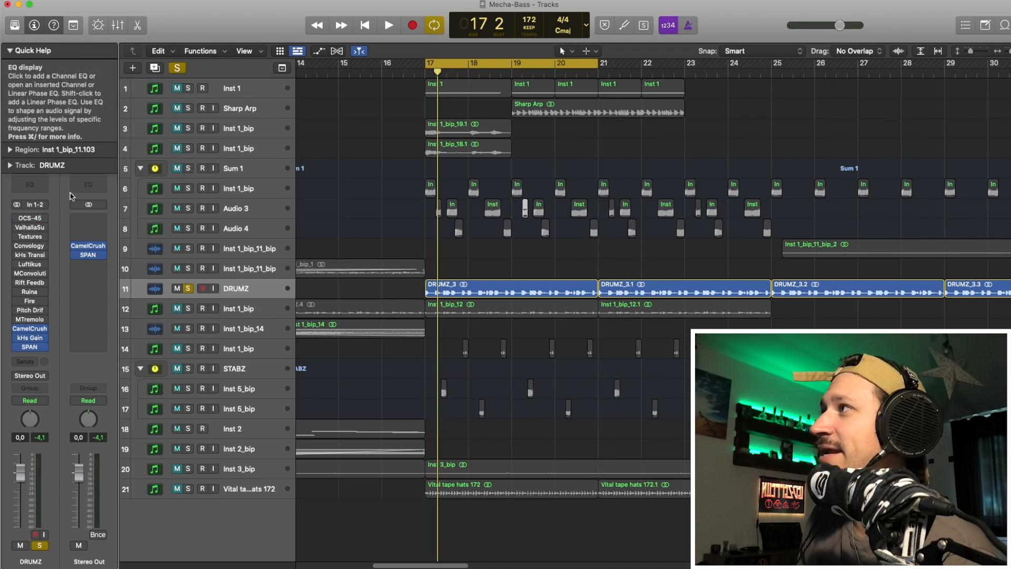
Step: Enable ValhallaSupermassive on the DRUMZ channel and audition the loop through the reverb
click(23, 228)
drag(507, 136, 306, 76)
key(space)
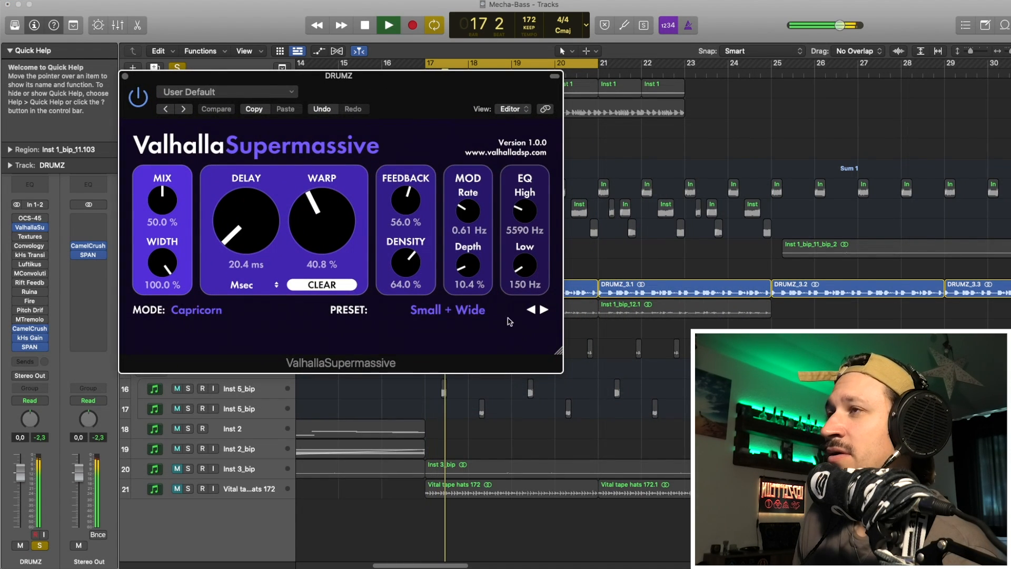
key(space)
Step: Load the Forward Reverb preset from the medium reverbs in ValhallaSupermassive and audition it on the drums
click(499, 309)
mouse_move(476, 430)
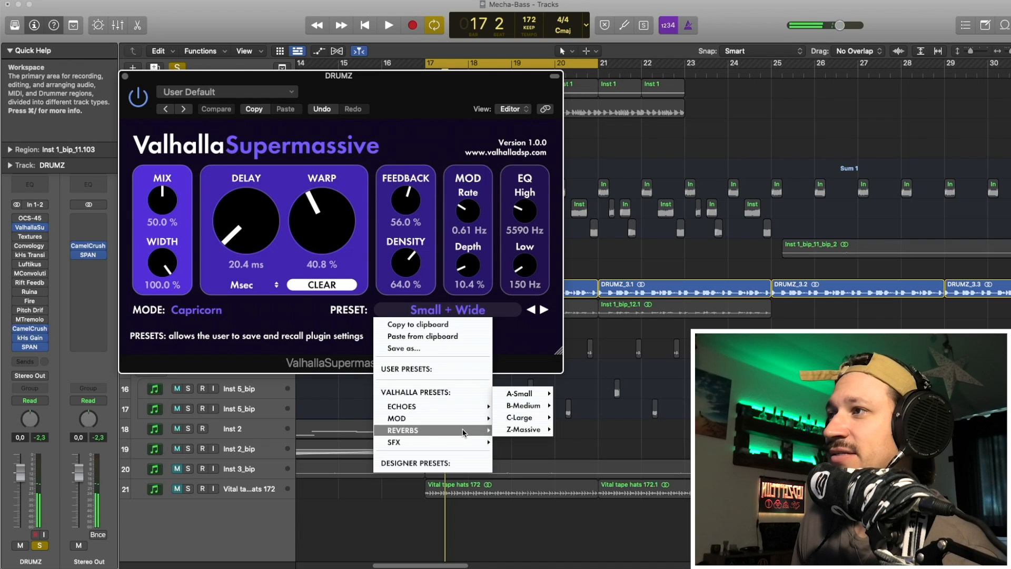
mouse_move(537, 417)
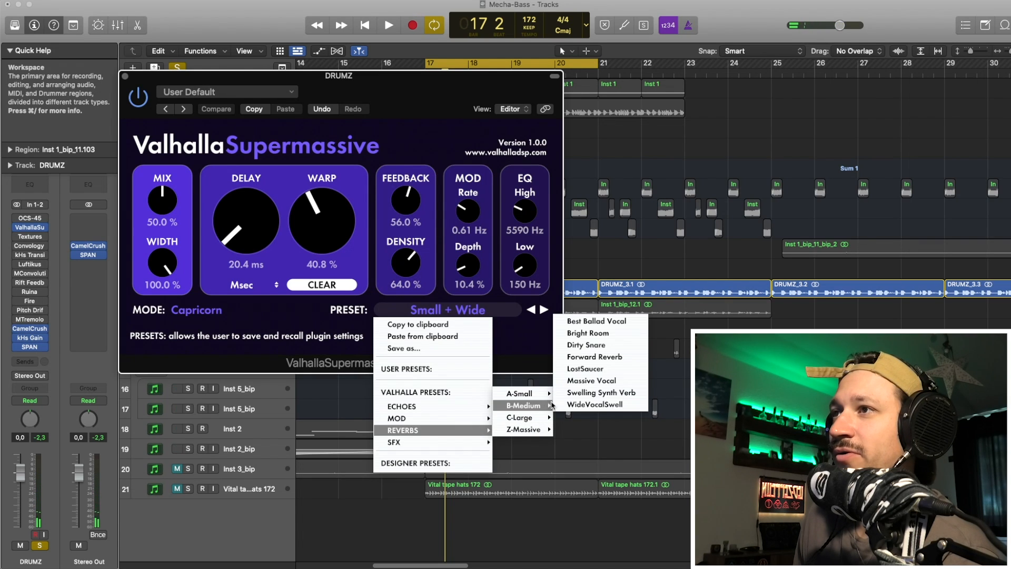
click(595, 361)
key(space)
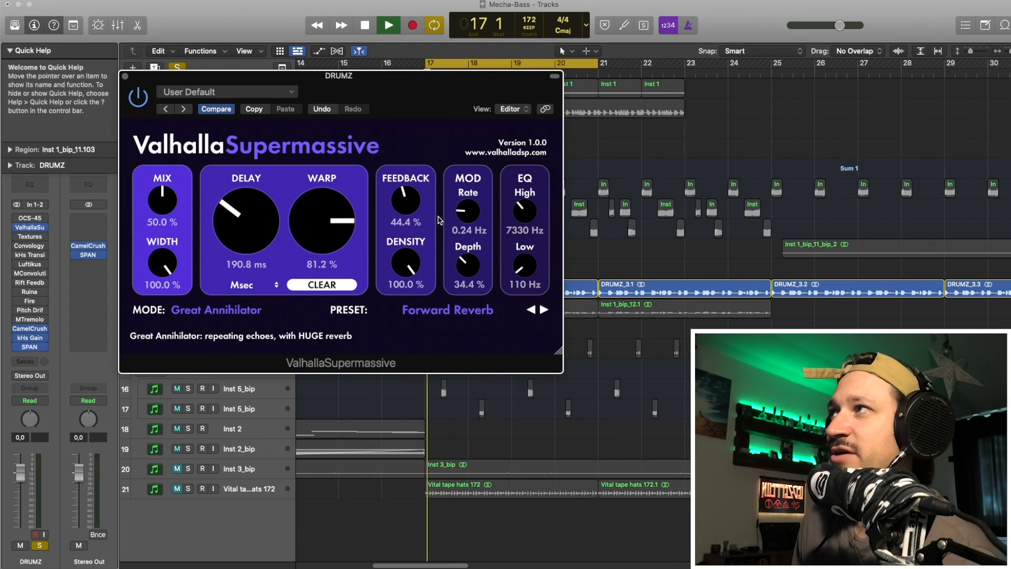
key(space)
Step: Load the Small + Wide preset from the small reverbs in ValhallaSupermassive
click(463, 316)
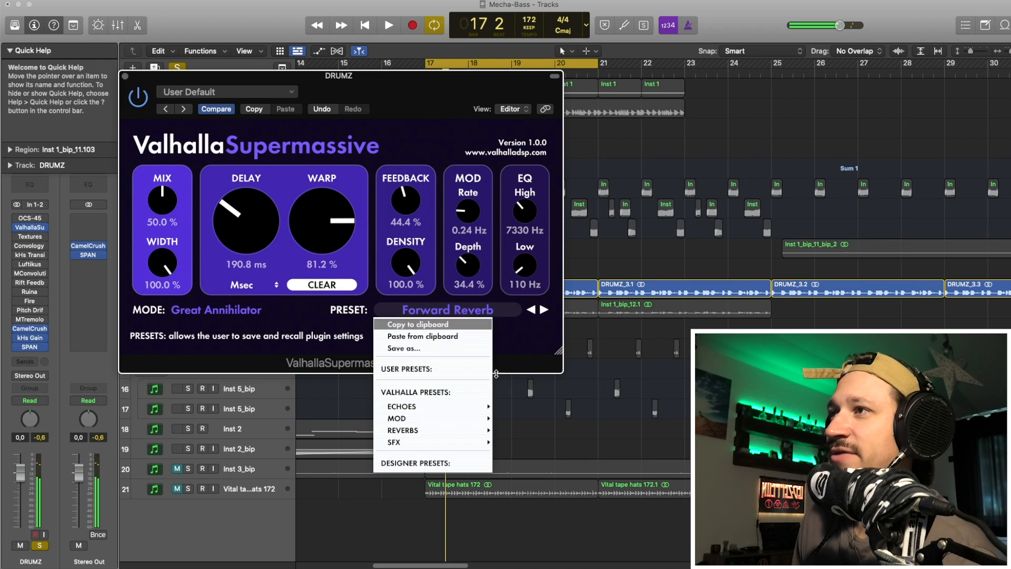
mouse_move(452, 431)
mouse_move(531, 417)
mouse_move(549, 393)
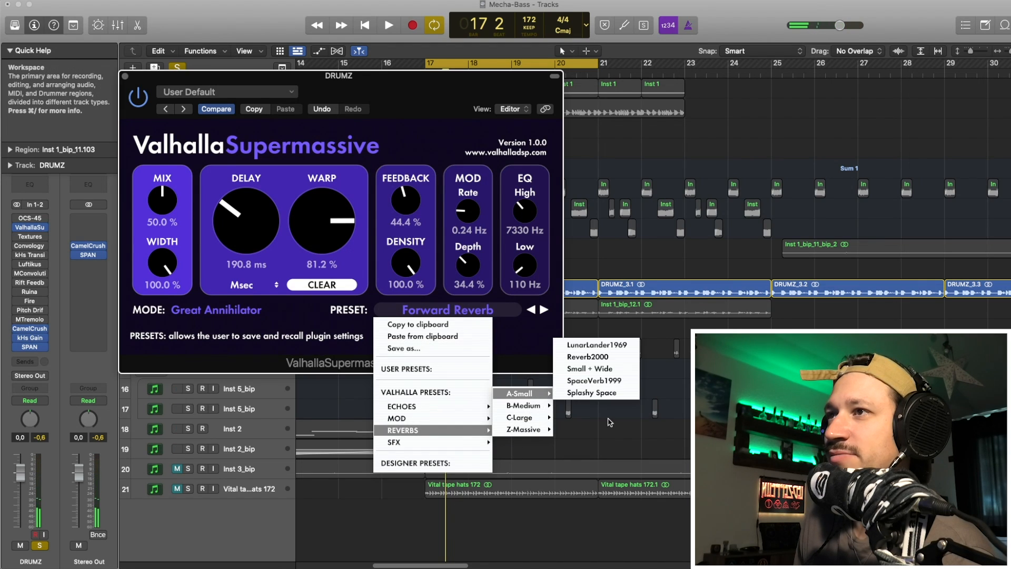
click(584, 371)
Step: Set the reverb's low EQ to 210 Hz and high EQ to 4890 Hz while auditioning, and bypass the effect
drag(523, 271, 524, 266)
key(space)
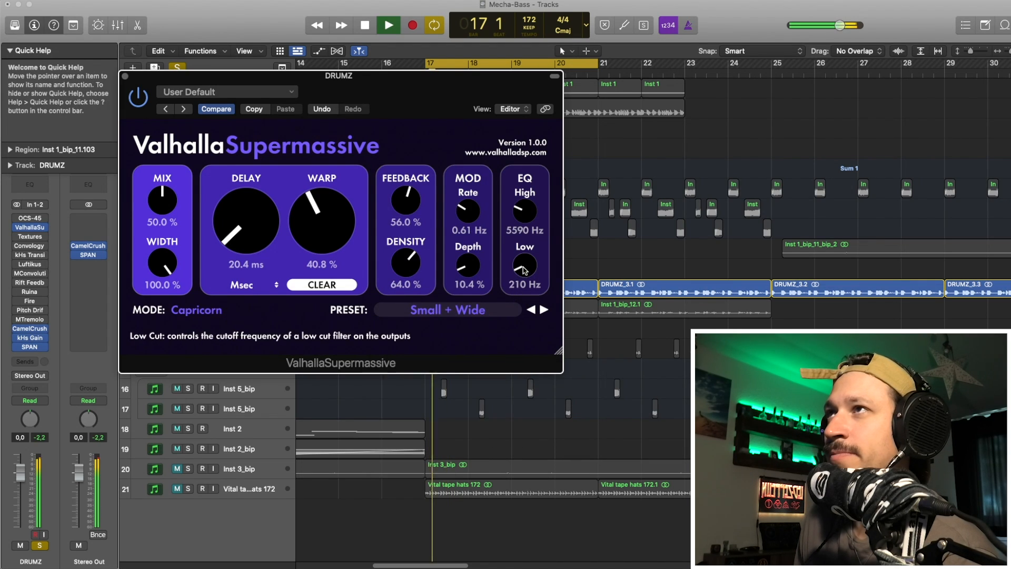
drag(528, 214, 527, 218)
key(space)
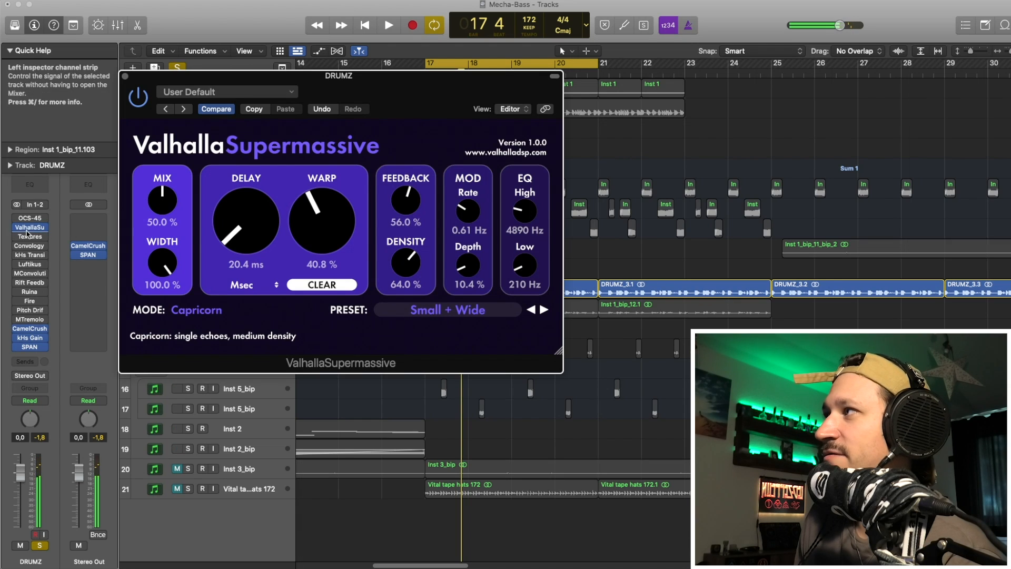
click(138, 96)
click(125, 76)
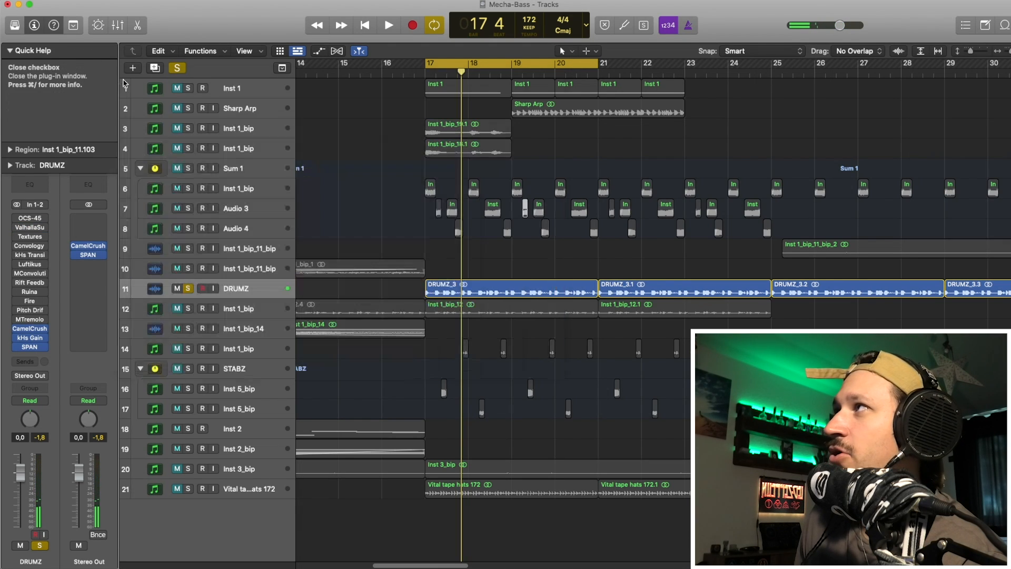
Step: Enable Textures on the DRUMZ channel and audition the drum loop with the Tape 8 texture
click(19, 235)
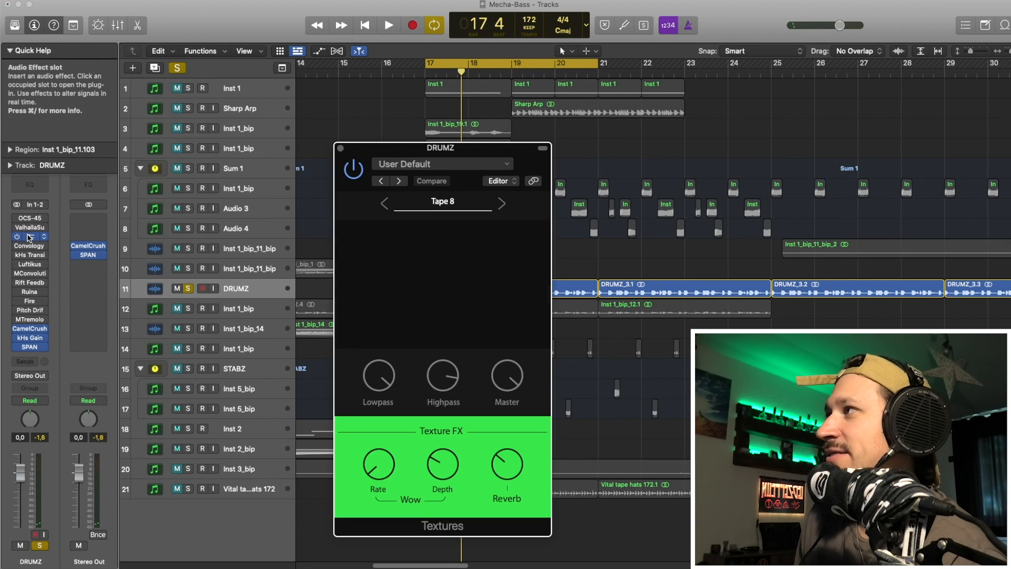
click(453, 163)
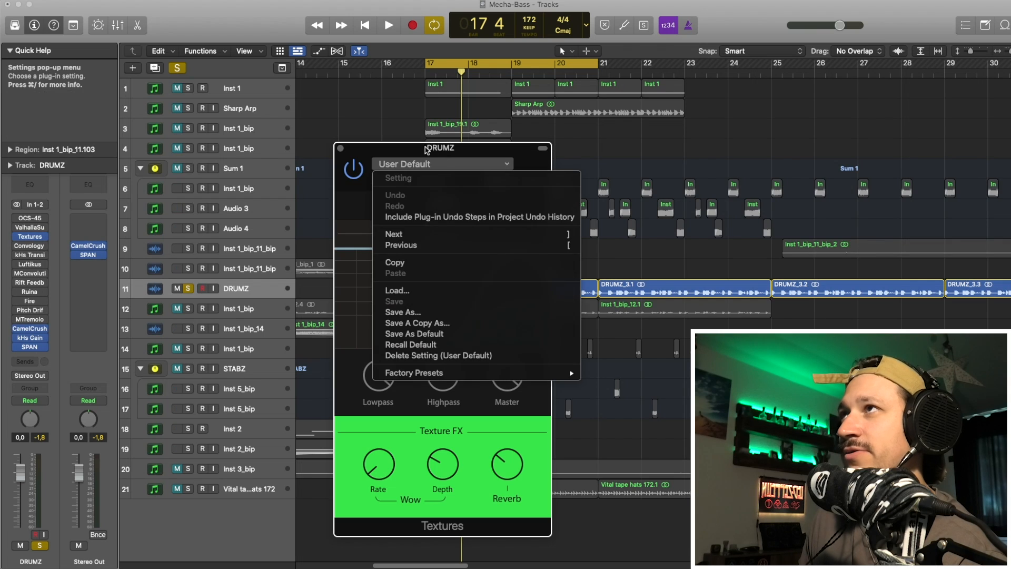
click(430, 153)
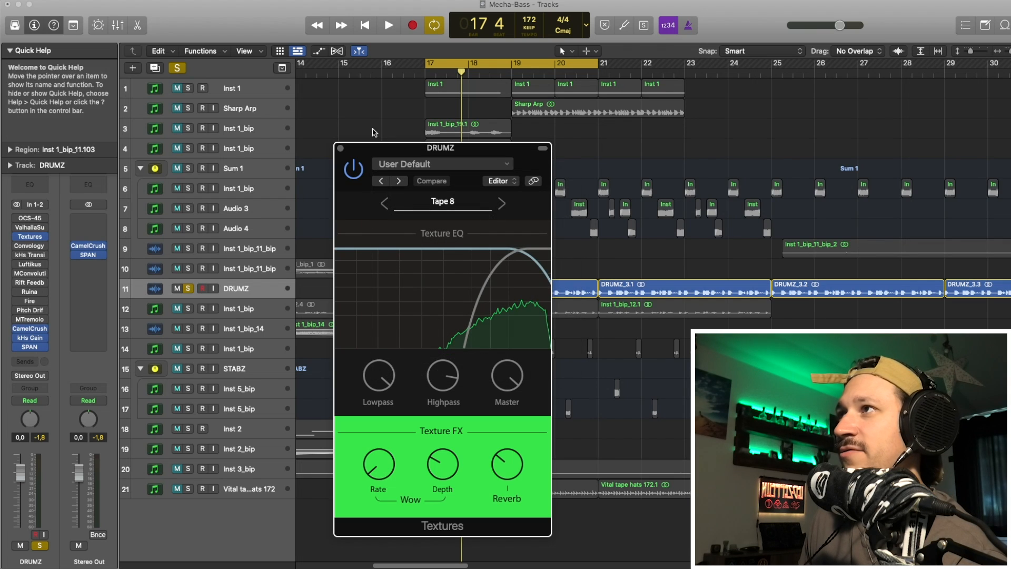
click(40, 236)
mouse_move(121, 452)
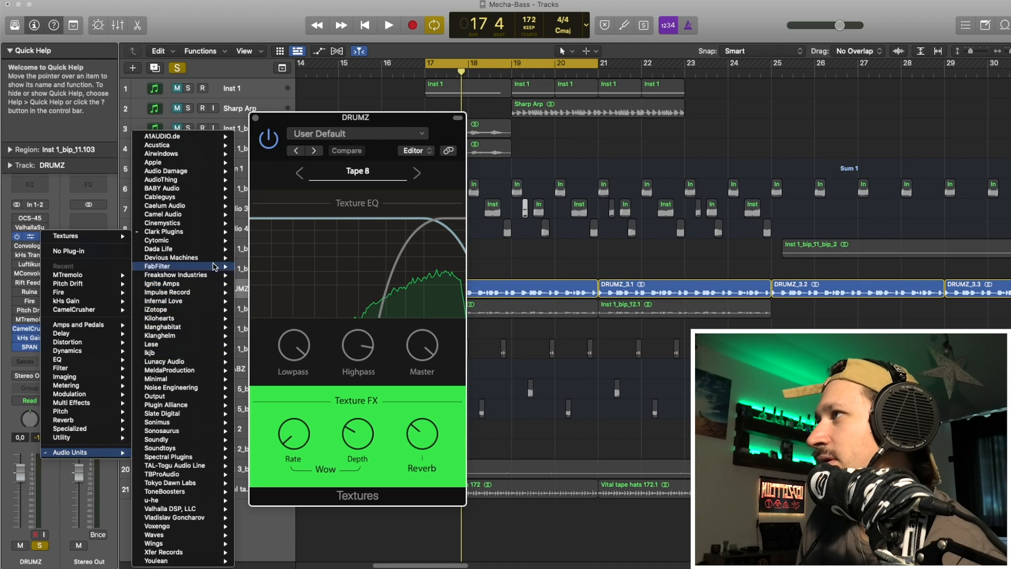
click(359, 129)
drag(359, 118, 346, 115)
key(space)
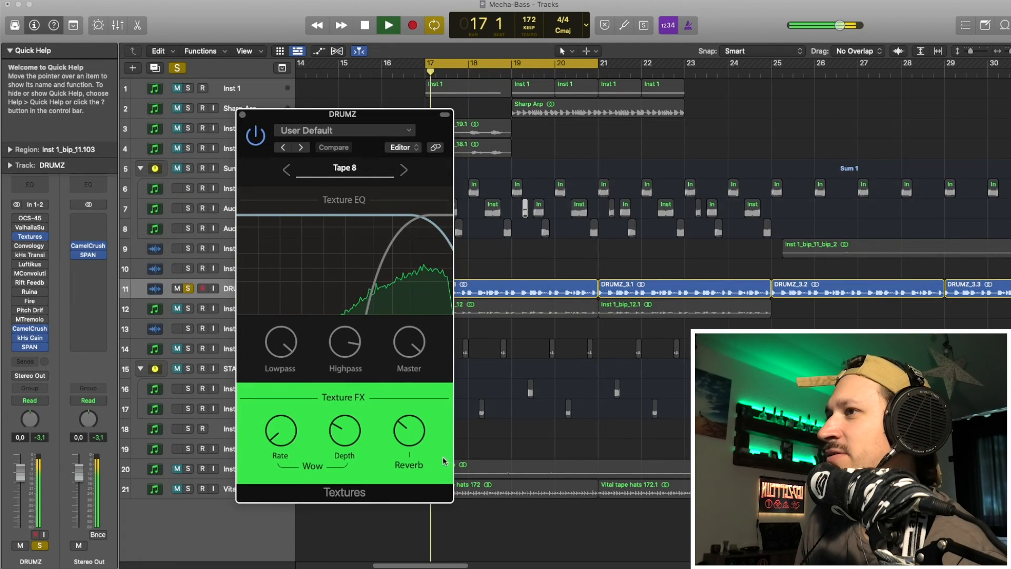
key(space)
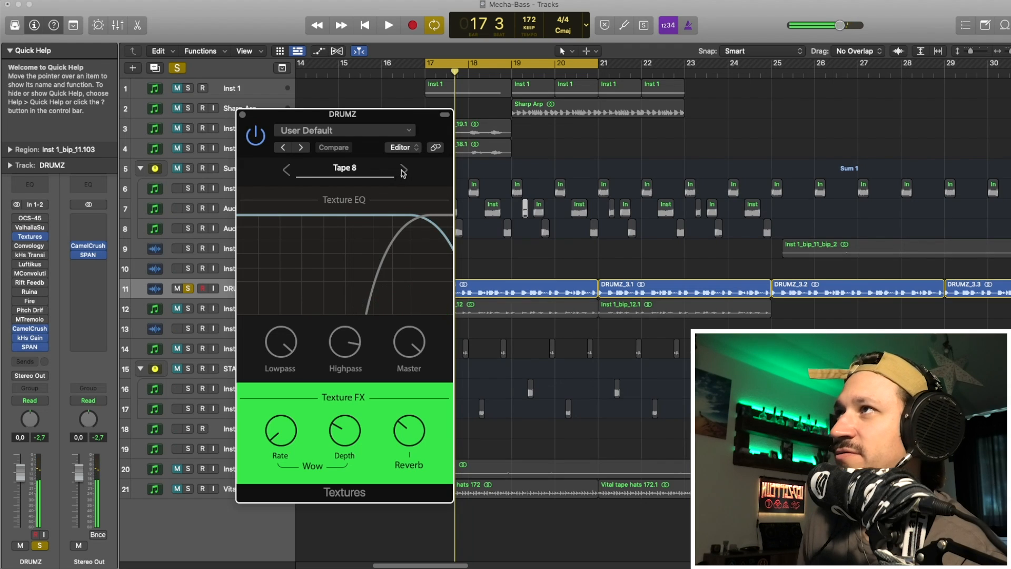
Step: Switch the texture to Tape 11 and lower the highpass cutoff in Textures while auditioning the loop
click(404, 171)
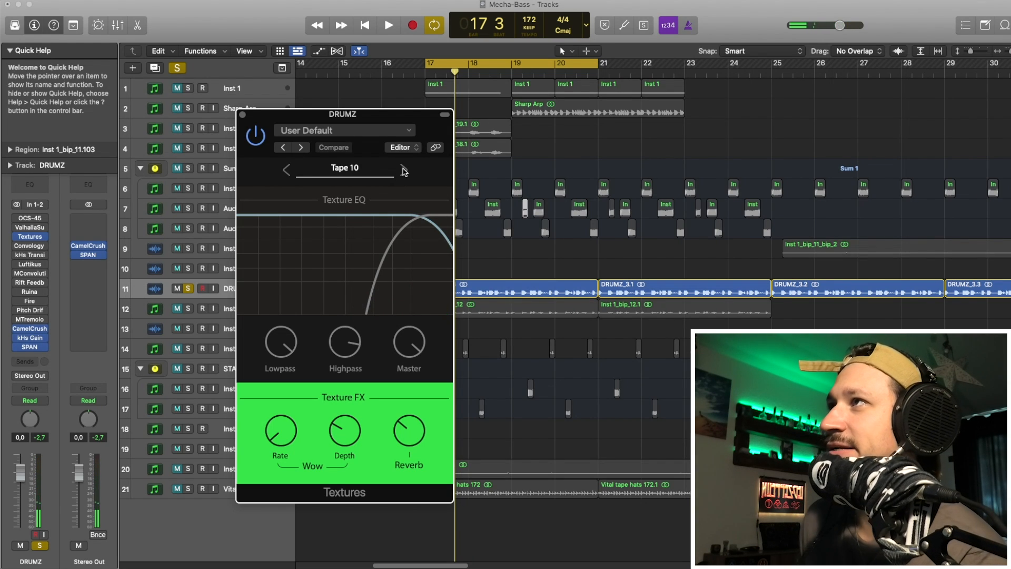
click(404, 169)
key(space)
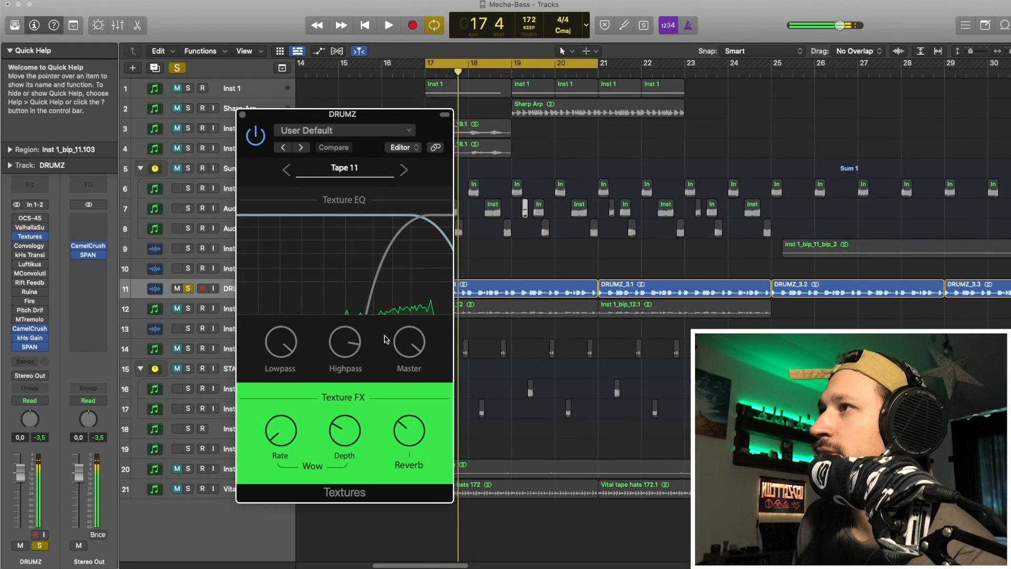
drag(357, 339, 340, 352)
key(space)
key(space)
key(space)
key(space)
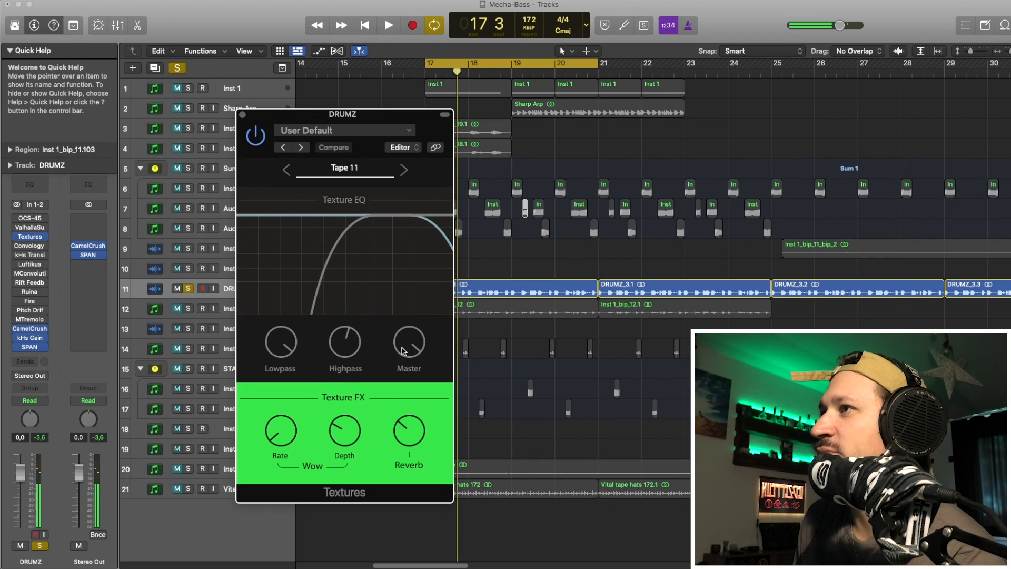
Step: Switch the texture to Vinyl 2, audition it on the drums, and close and bypass Textures
key(space)
click(404, 170)
click(404, 170)
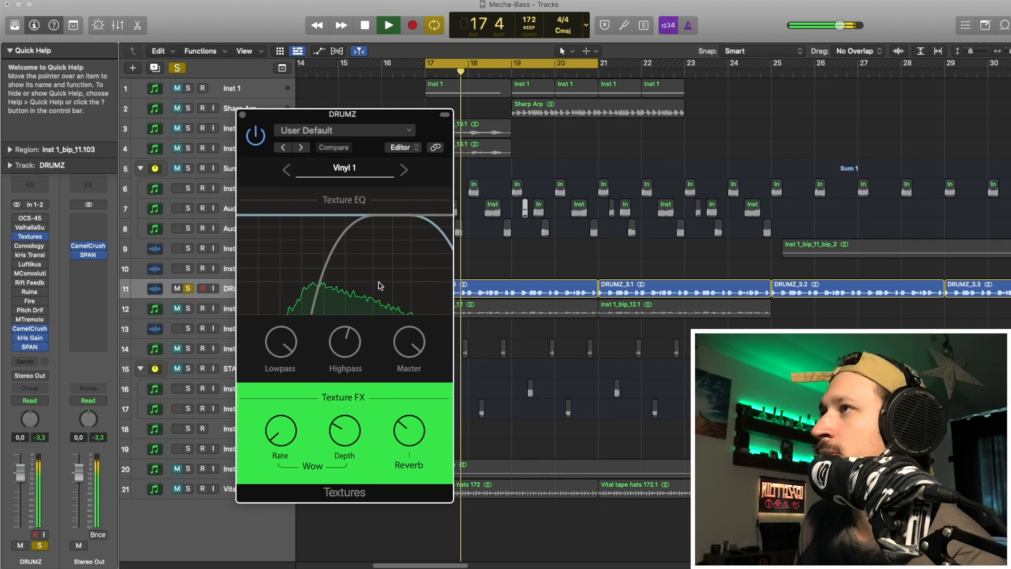
click(403, 170)
key(space)
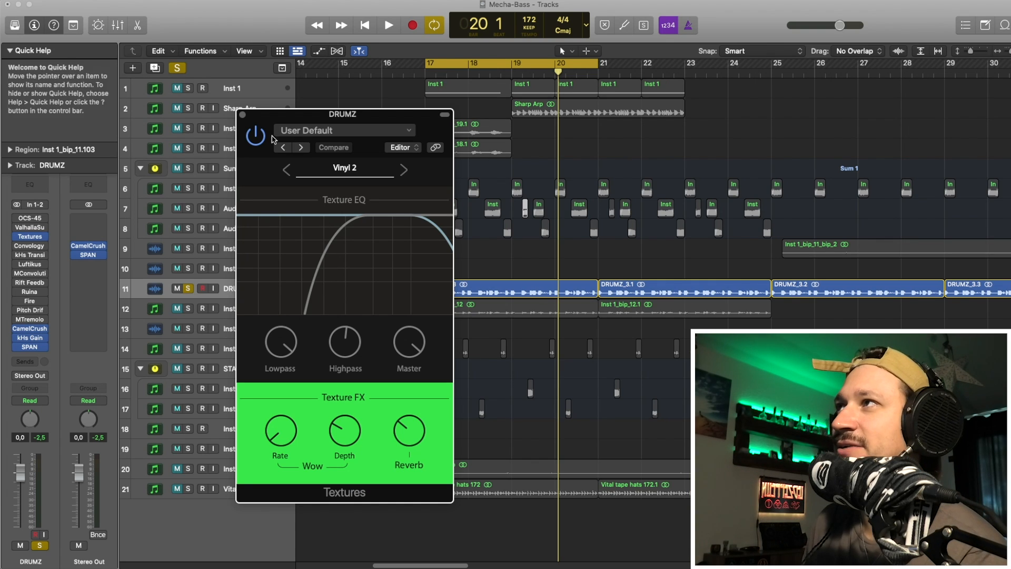
click(242, 114)
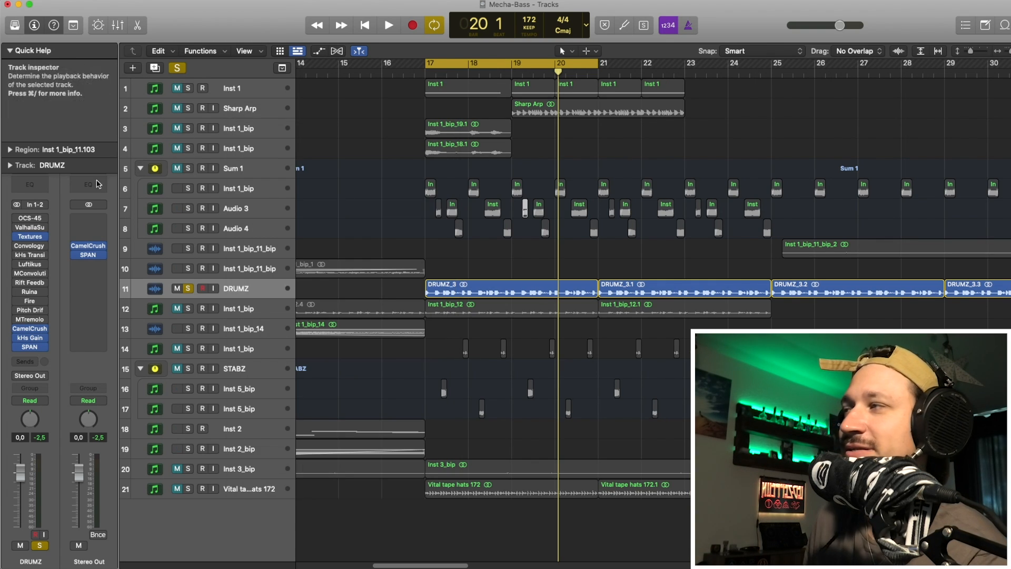
click(17, 237)
Step: Enable Convology XT on the DRUMZ channel and audition the loop through the 55 - Small Room TS preset
click(20, 242)
click(23, 244)
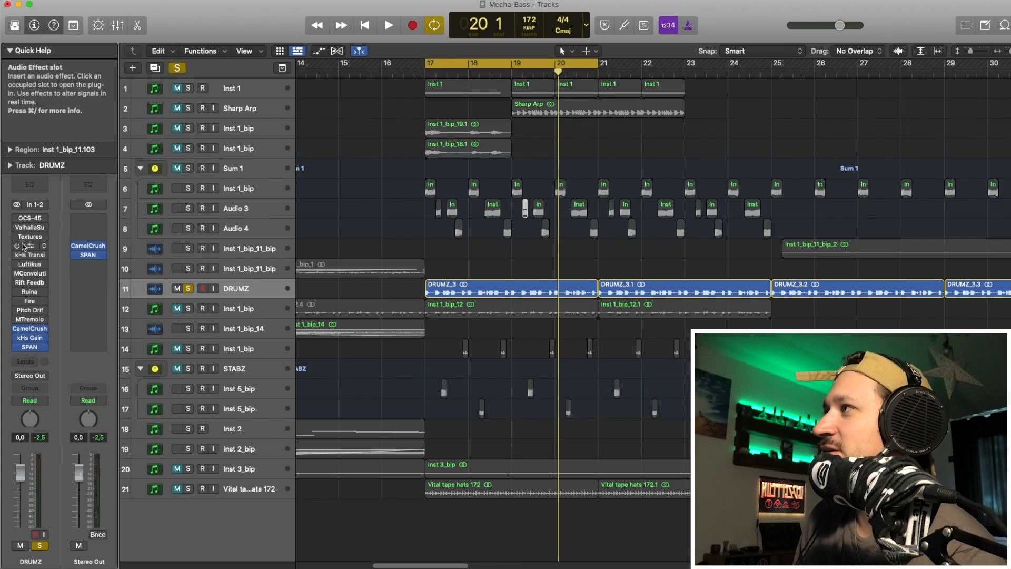
click(24, 246)
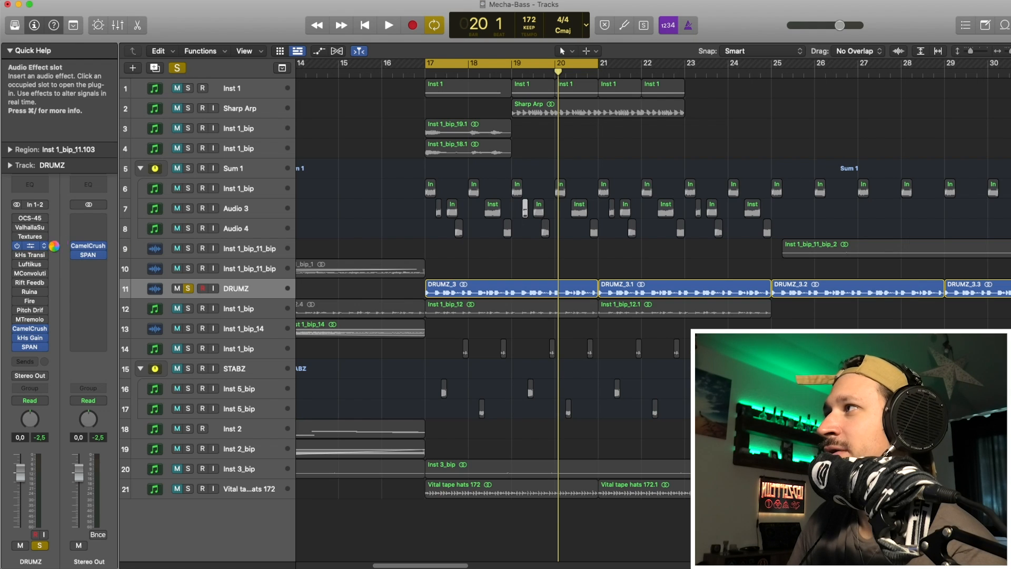
drag(487, 157, 278, 102)
key(space)
key(space)
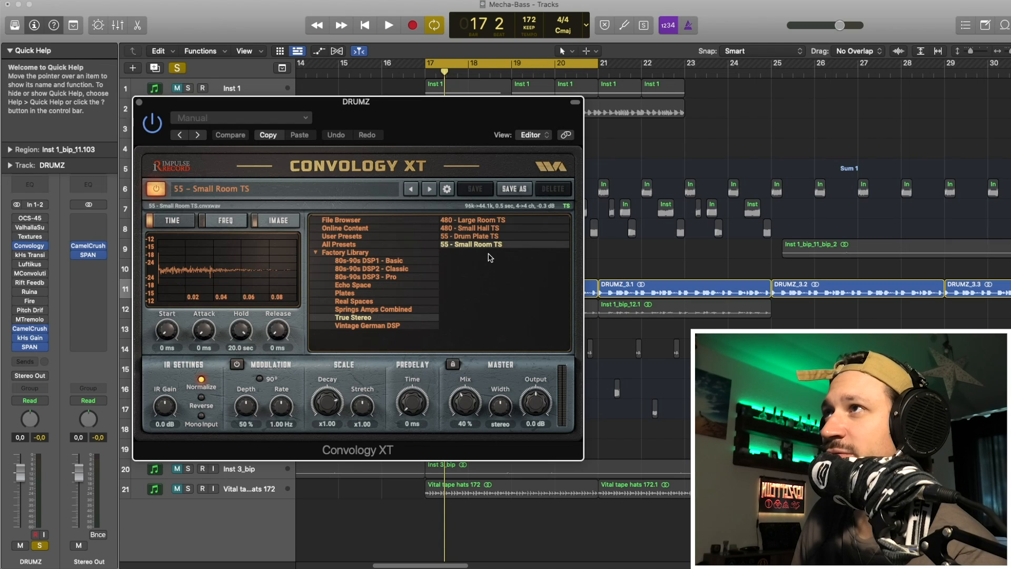
Step: Compare the 55 - Drum Plate TS preset with 55 - Small Room TS on the playing loop
key(space)
click(474, 236)
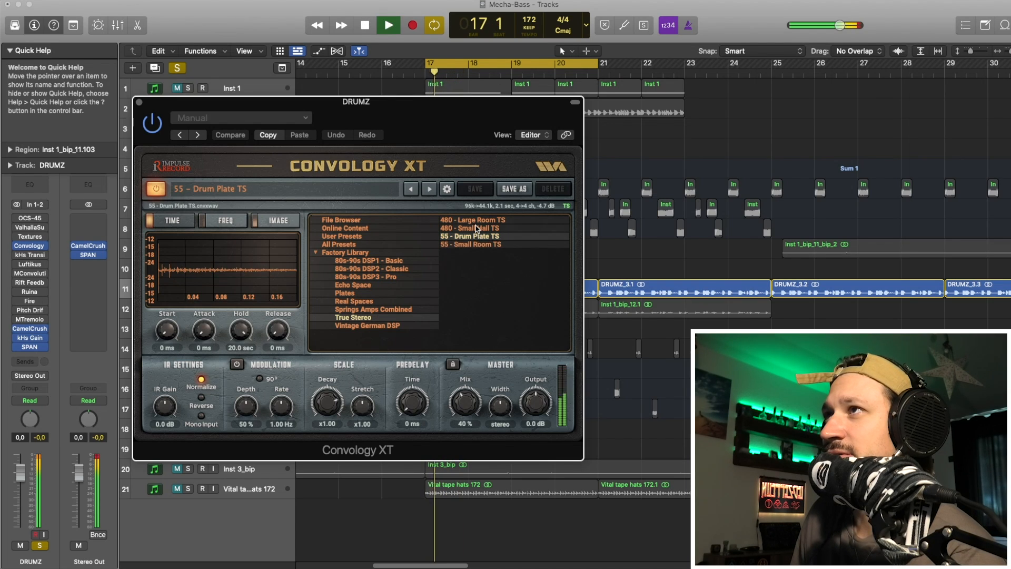
click(474, 243)
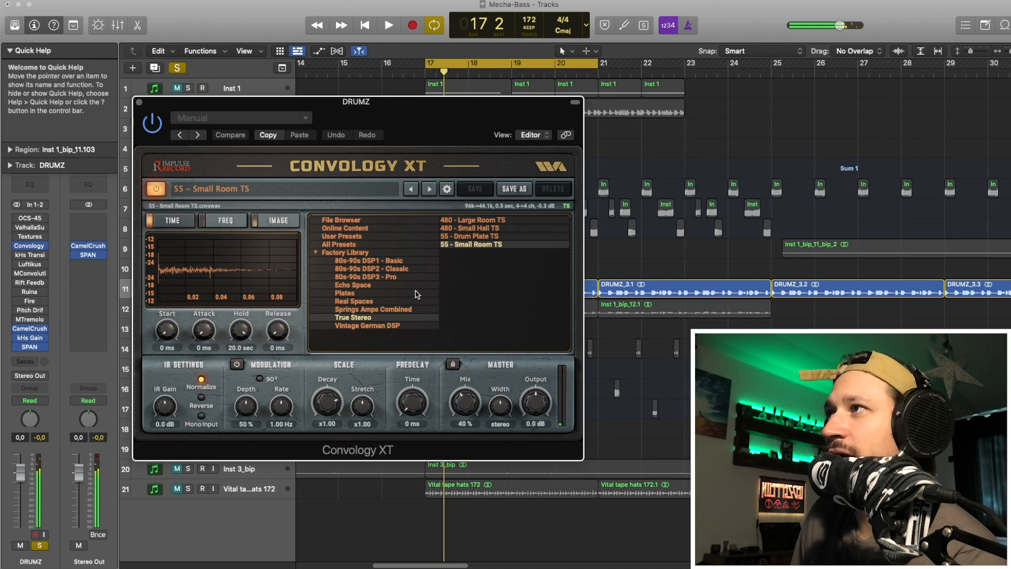
Step: Try the German 248, German 250 and German 246 presets from the Vintage German DSP category on the drums
click(417, 324)
click(499, 236)
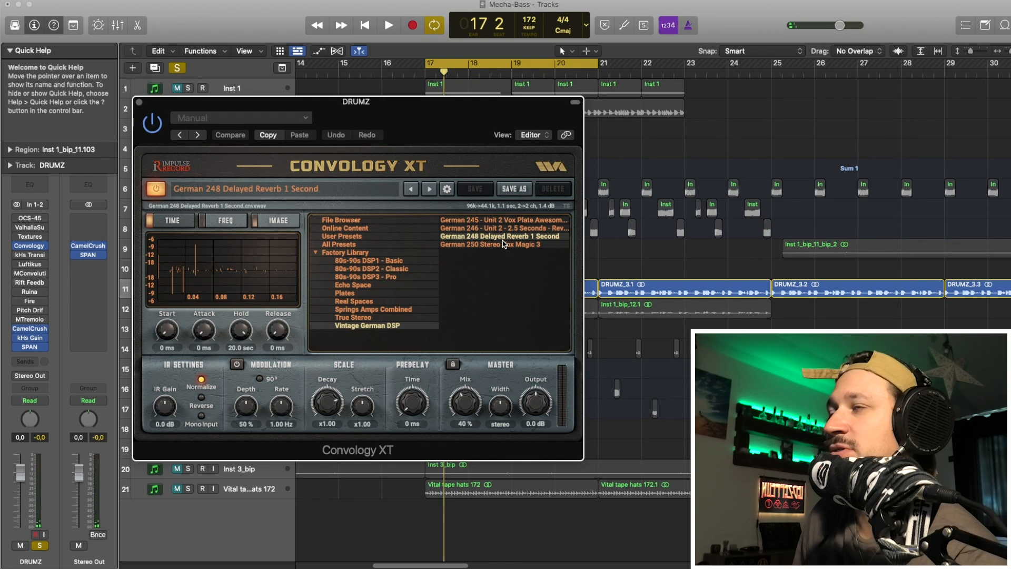
key(space)
click(503, 245)
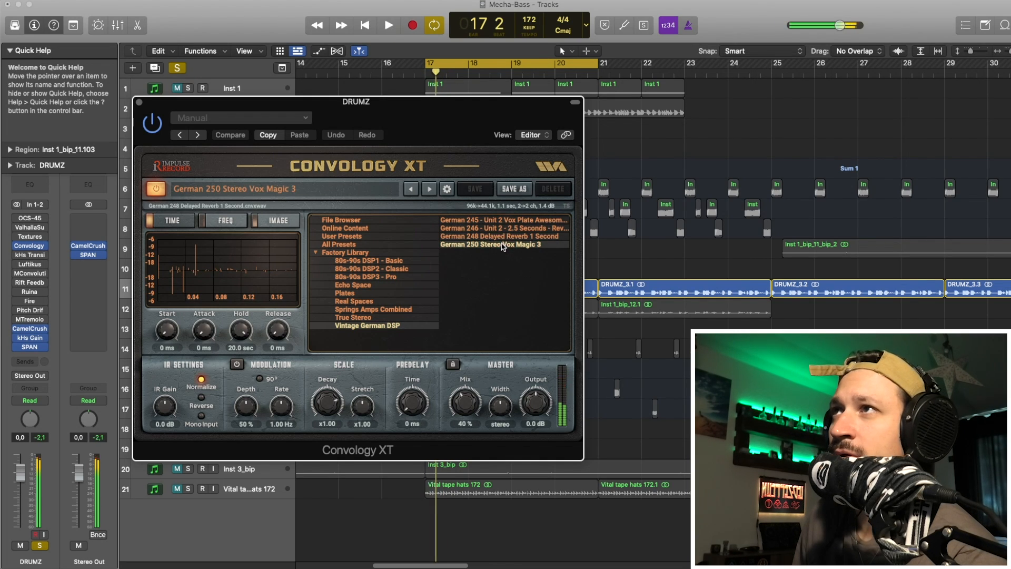
click(497, 227)
key(space)
Step: Browse the factory library categories, load and audition 55 - Small Room TS from True Stereo, and close Convology XT
click(396, 295)
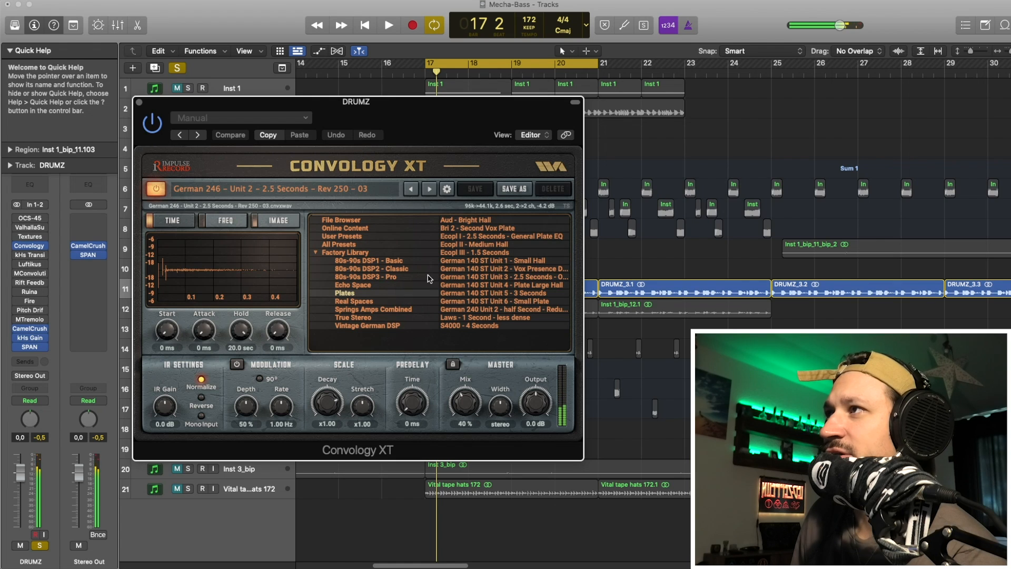
click(413, 284)
click(420, 274)
click(428, 253)
click(382, 301)
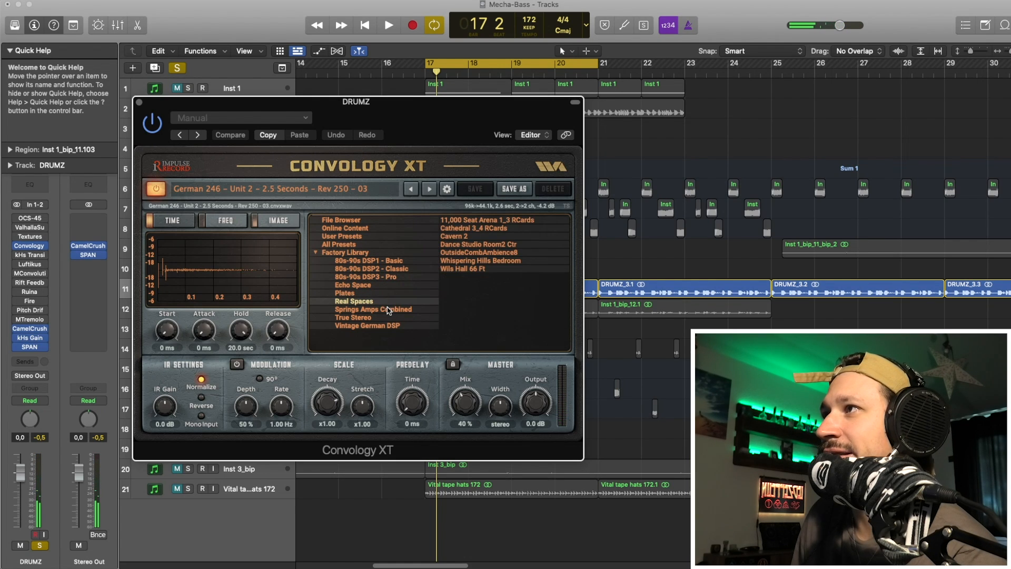
click(393, 316)
click(497, 246)
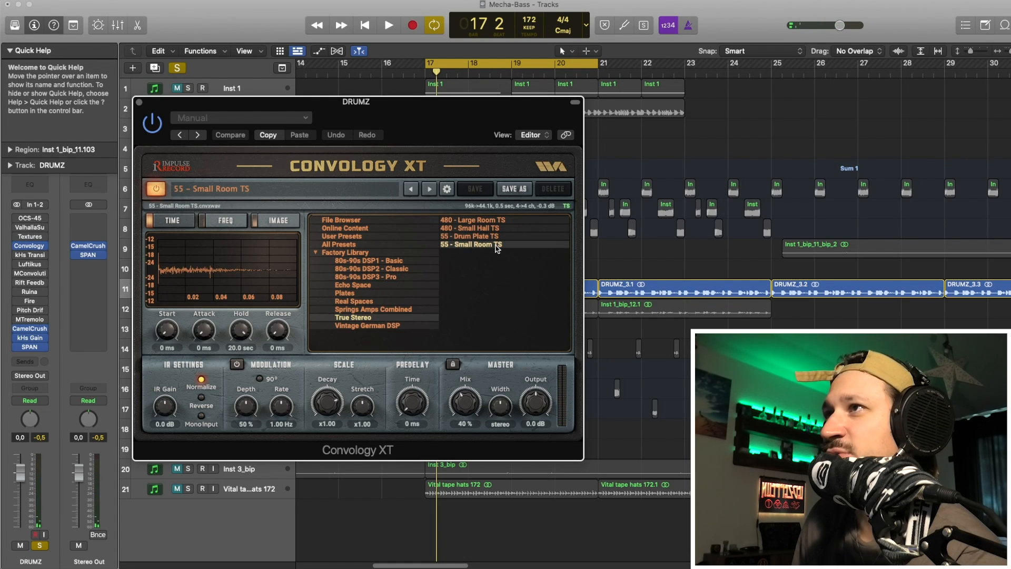
key(space)
key(space)
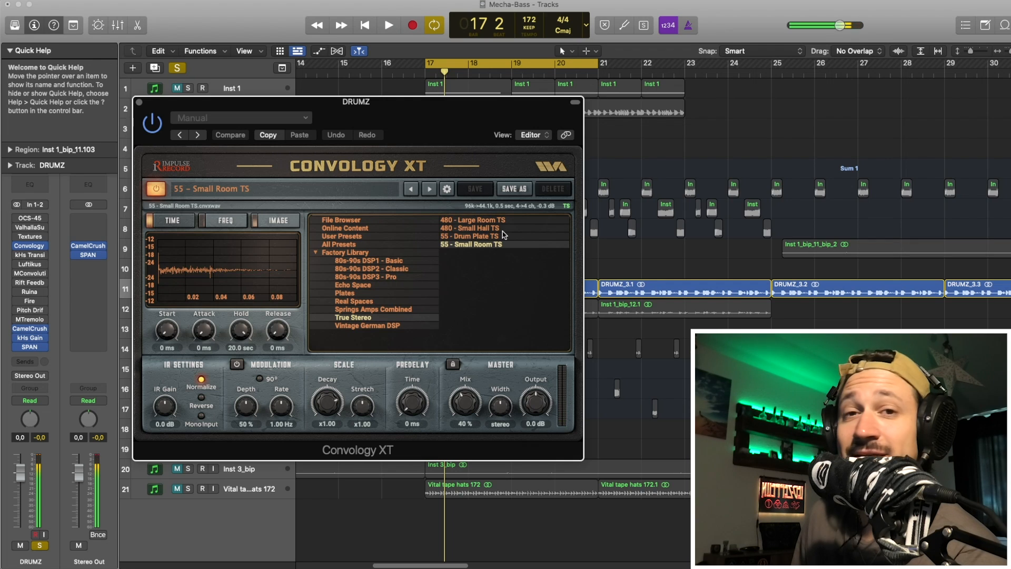
click(278, 220)
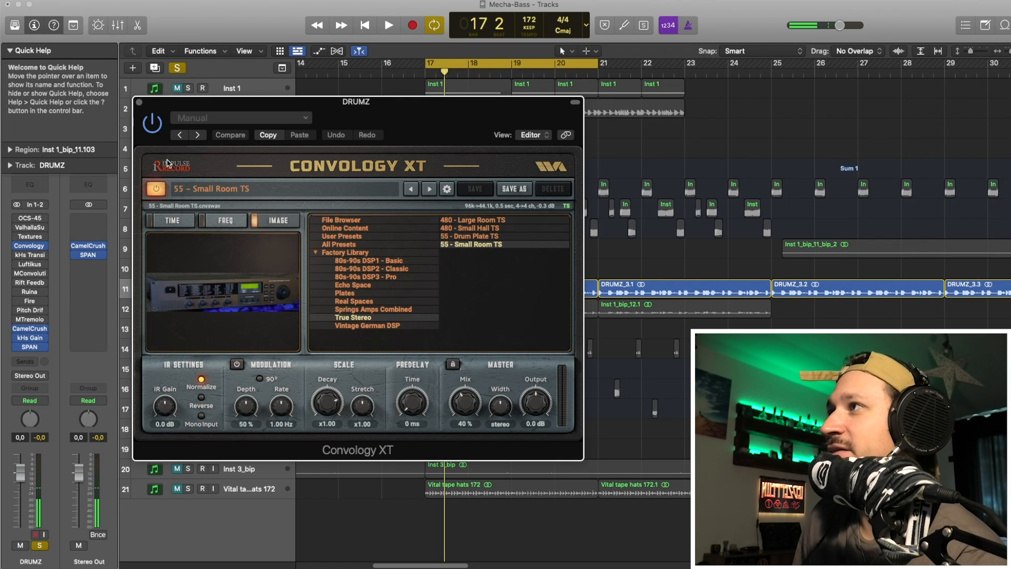
click(139, 102)
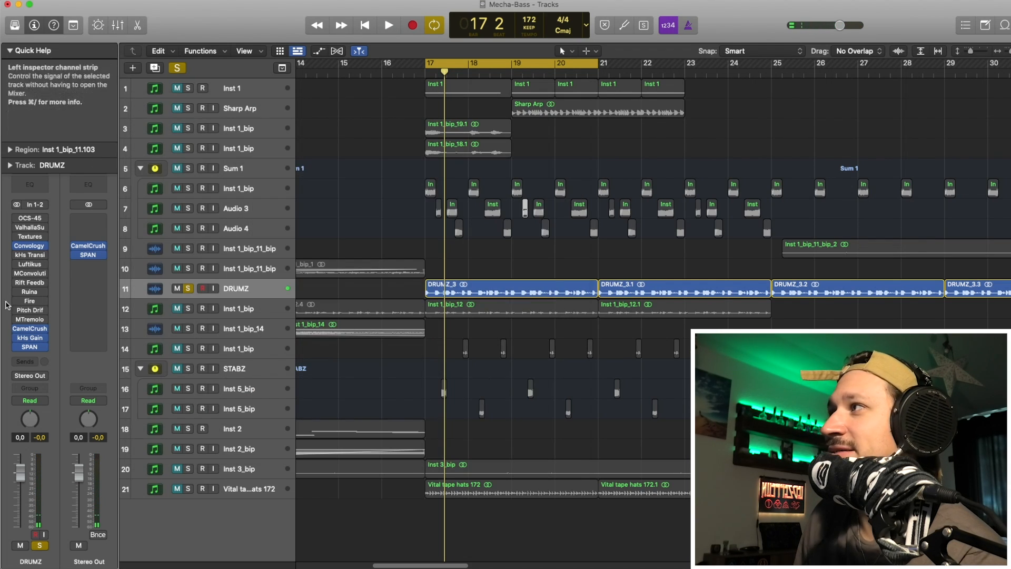
Step: Enable kHs Transient Shaper on the DRUMZ channel and reduce its sustain while auditioning the loop
click(33, 257)
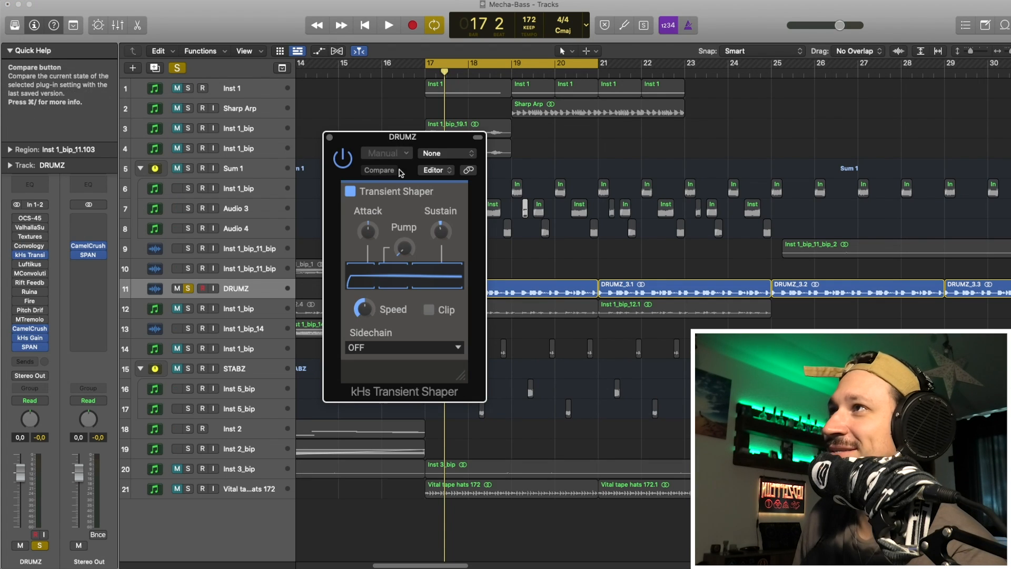
drag(414, 137, 405, 138)
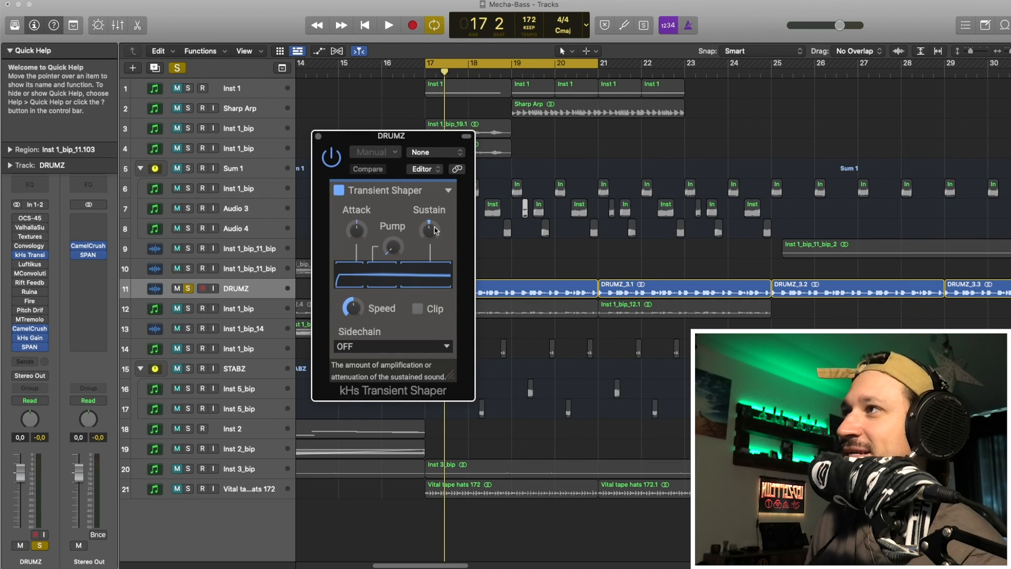
key(space)
drag(424, 233, 425, 269)
key(space)
Step: Reduce the Transient Shaper's attack while the loop plays, and bypass the effect
key(space)
drag(356, 231, 357, 269)
key(space)
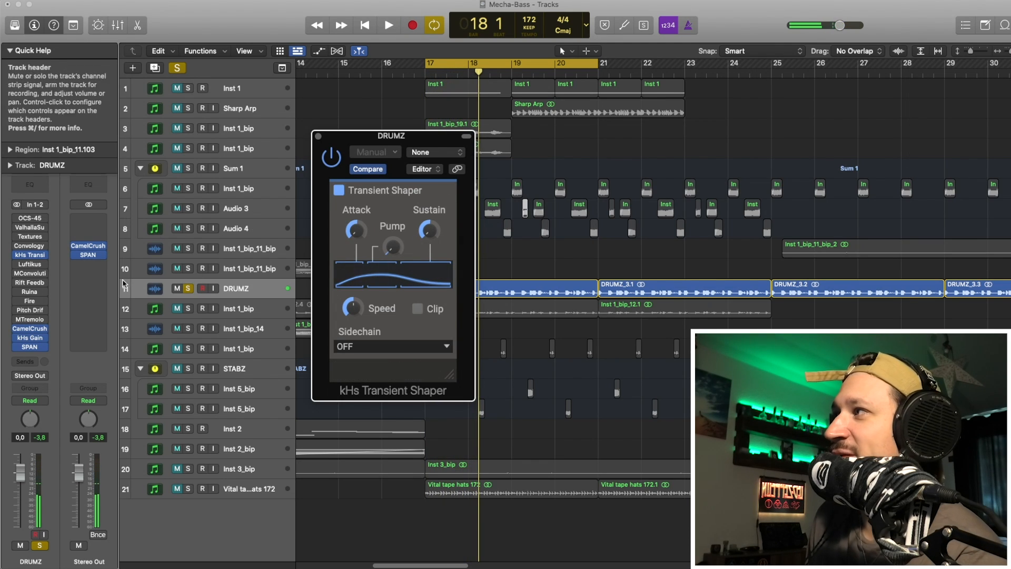
click(17, 255)
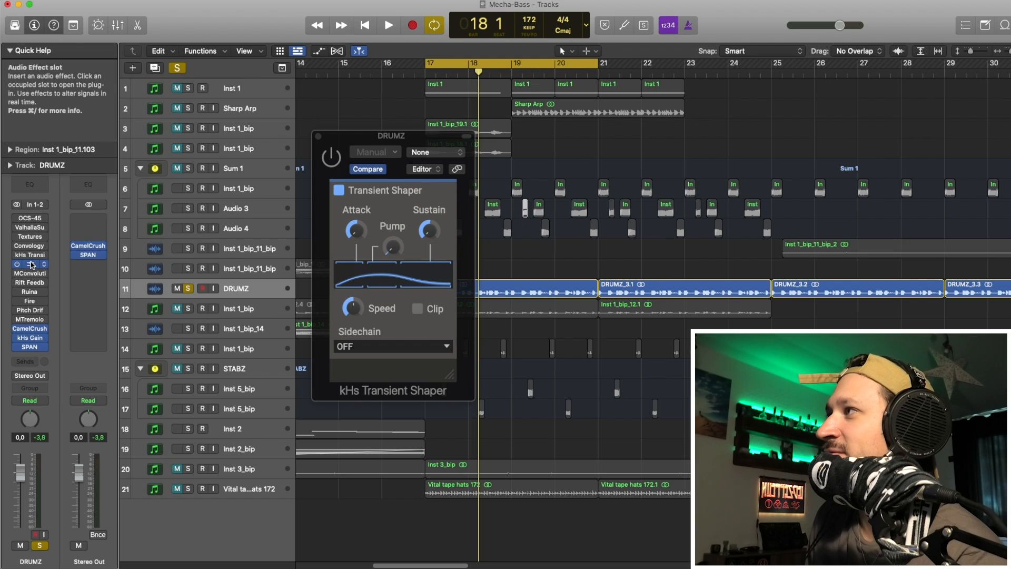
Step: Enable Luftikus on the DRUMZ channel, set its 20k high boost to 4.40 and audition the loop
click(31, 265)
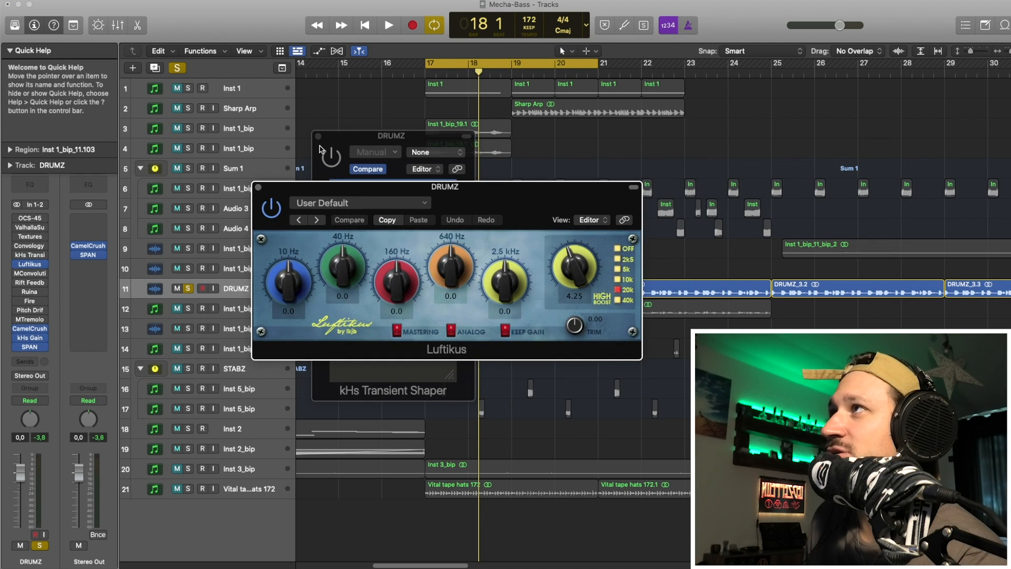
click(318, 136)
drag(343, 188, 241, 138)
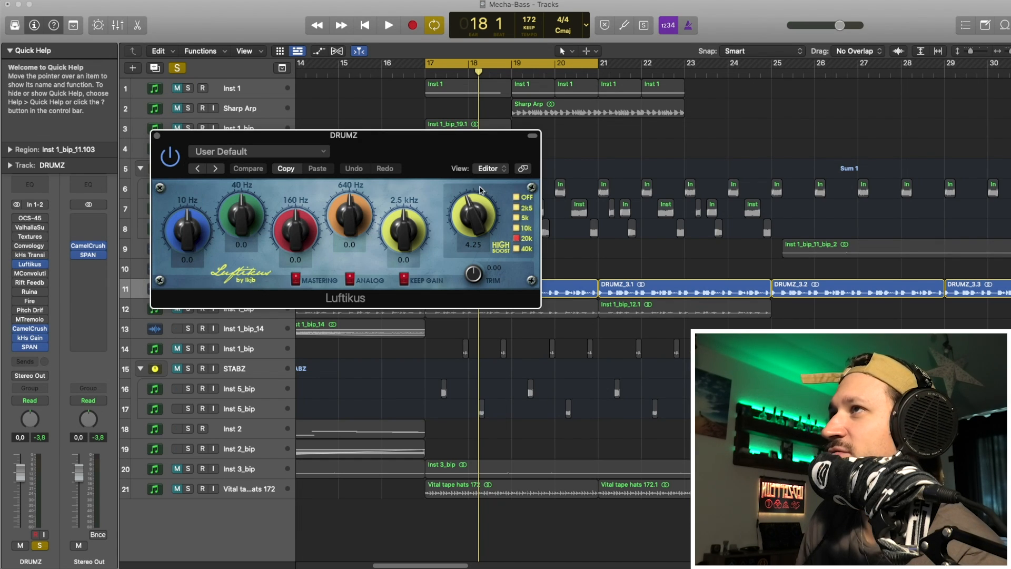
mouse_move(478, 220)
mouse_down()
mouse_move(468, 254)
mouse_move(461, 221)
mouse_up()
key(space)
key(space)
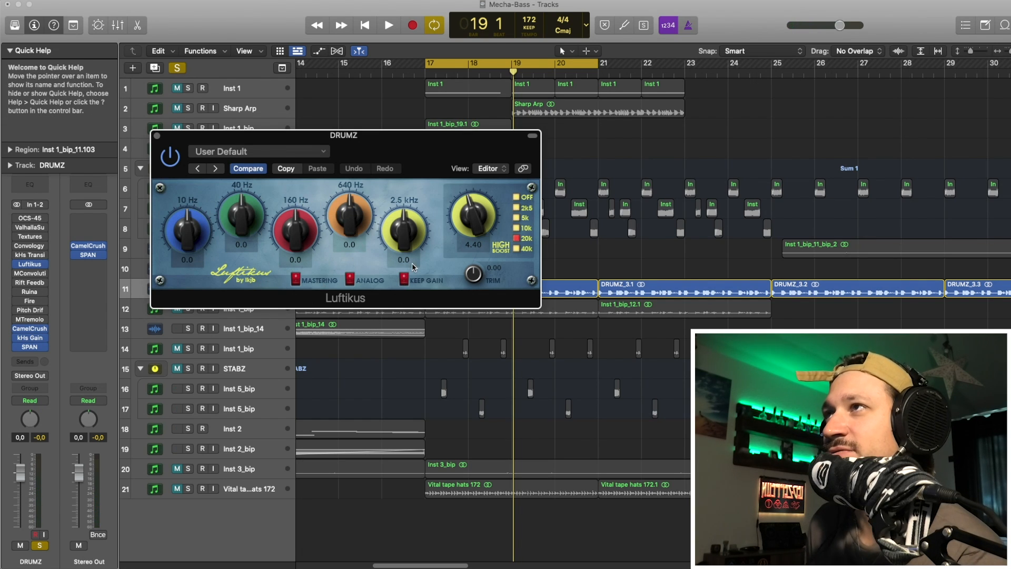
Step: Fine-tune the Luftikus high boost to 4.25 and bypass the equalizer
drag(482, 230, 480, 224)
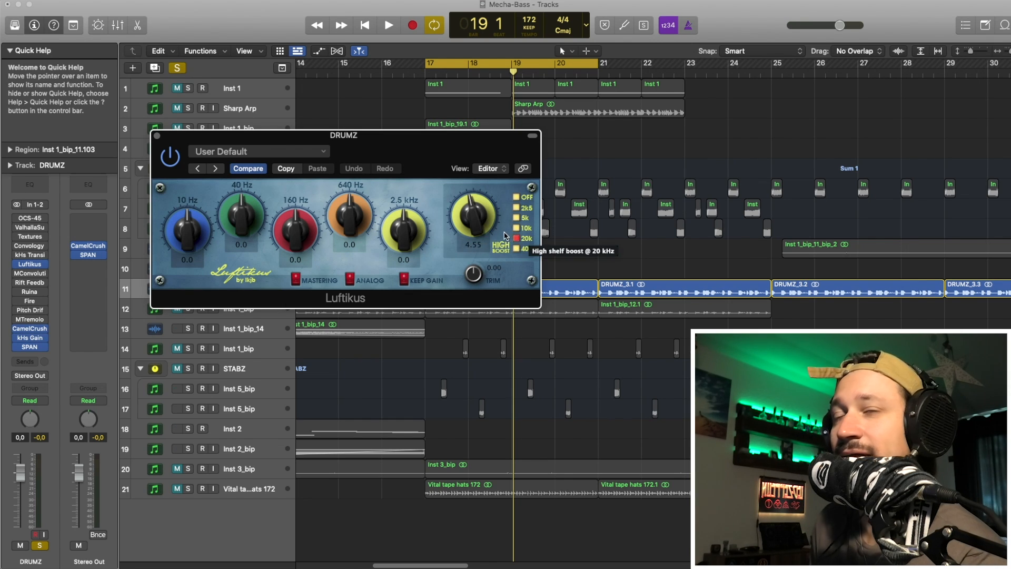
drag(482, 218, 482, 221)
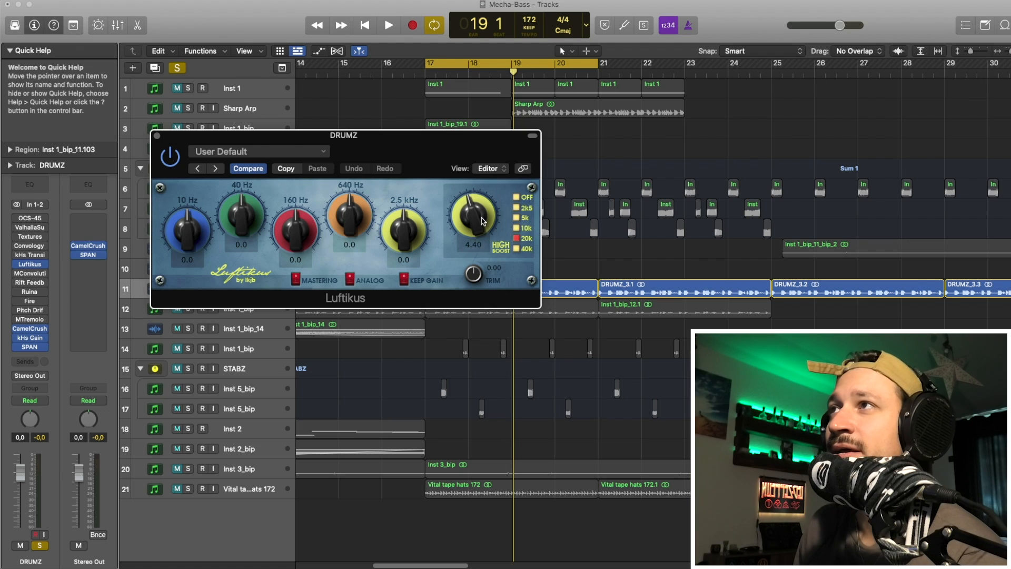
click(16, 265)
Step: Enable MConvolutionEZ on the DRUMZ channel and audition the loop with the PillColl.flac impulse response
click(18, 274)
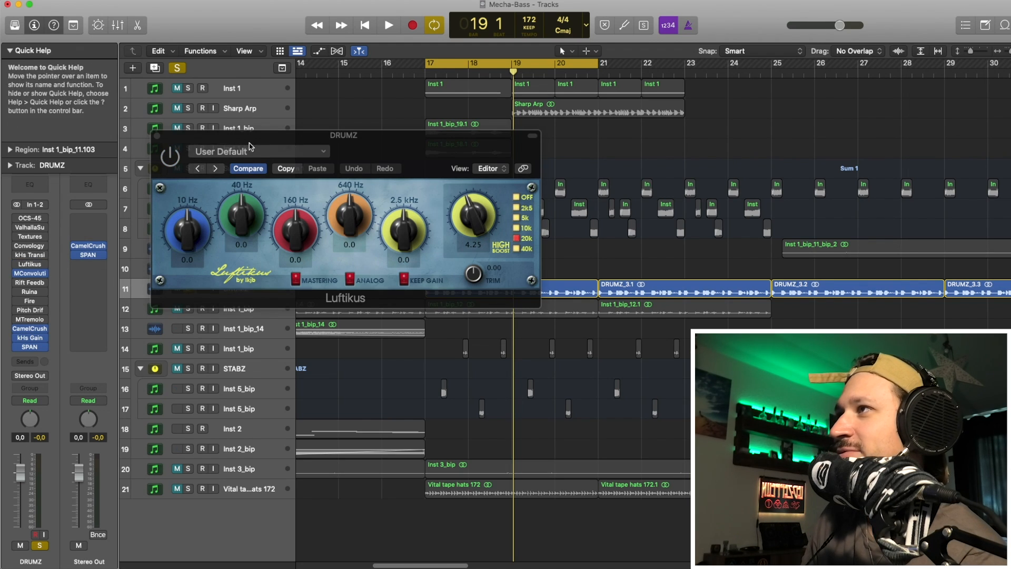
click(36, 274)
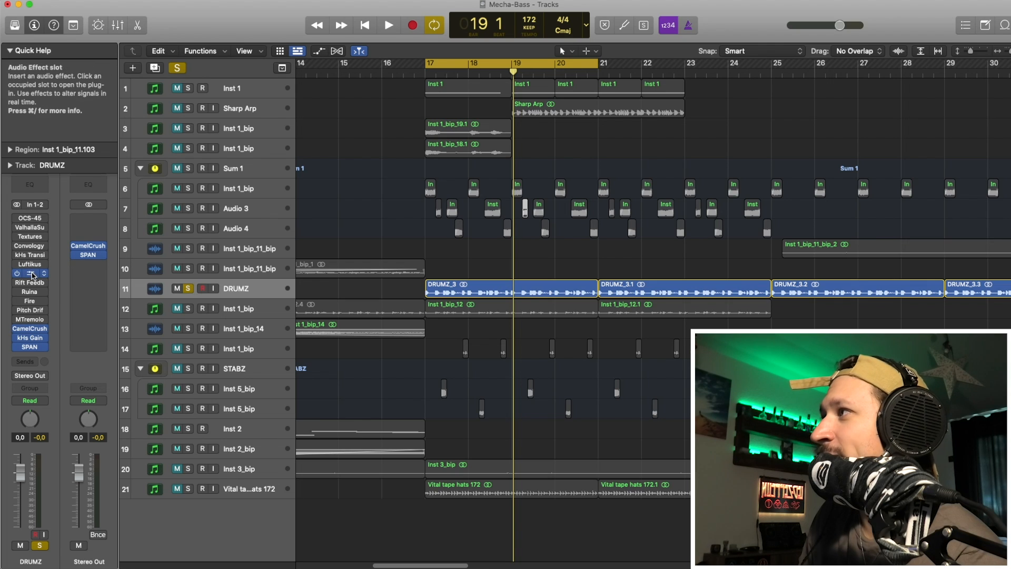
drag(447, 160, 210, 97)
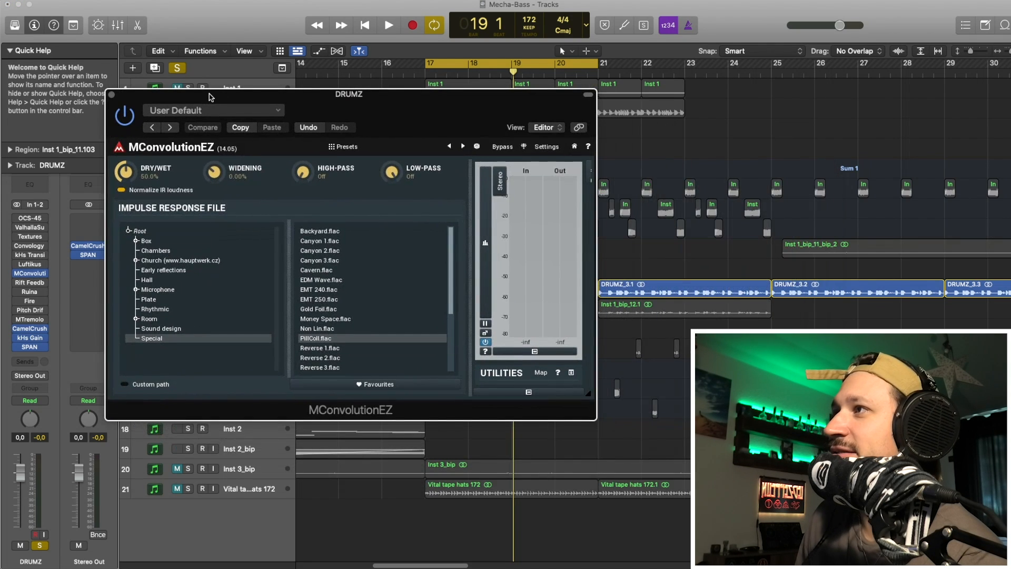
key(space)
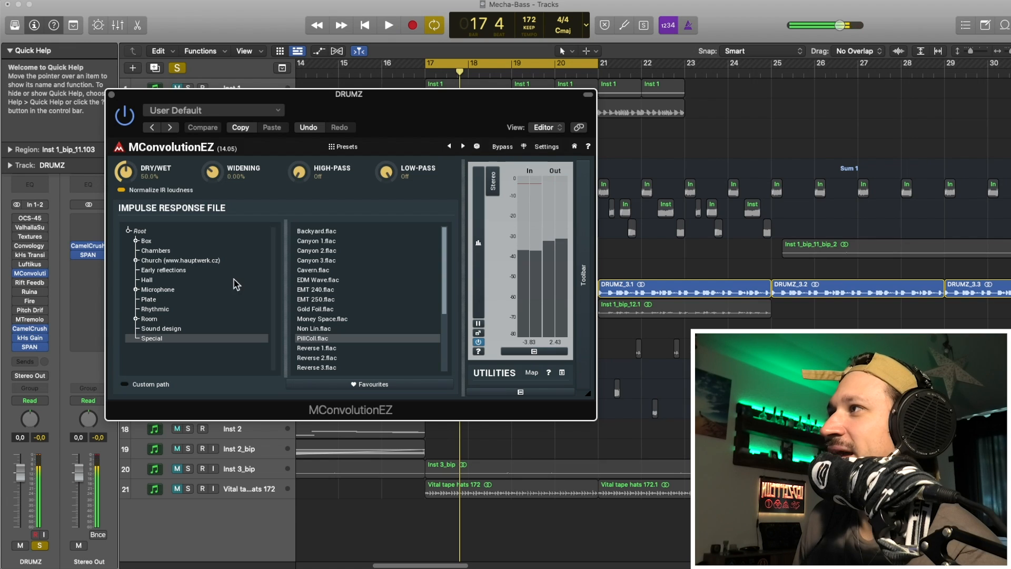
Step: Audition Sound design impulse responses in MConvolutionEZ on the loop, including Dustbin, Grab and Metalic Wave
click(211, 311)
click(210, 319)
click(221, 328)
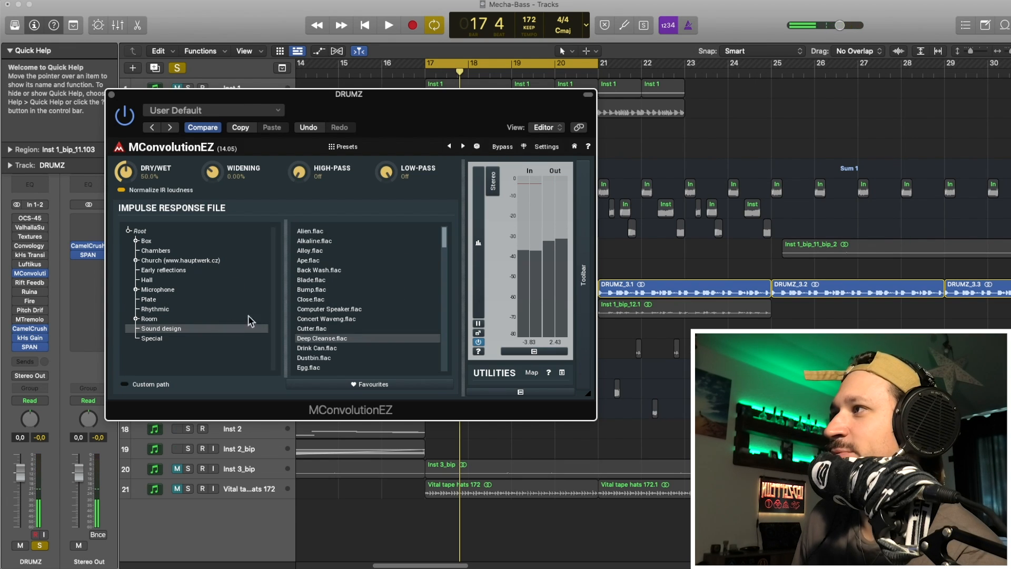
click(349, 317)
key(space)
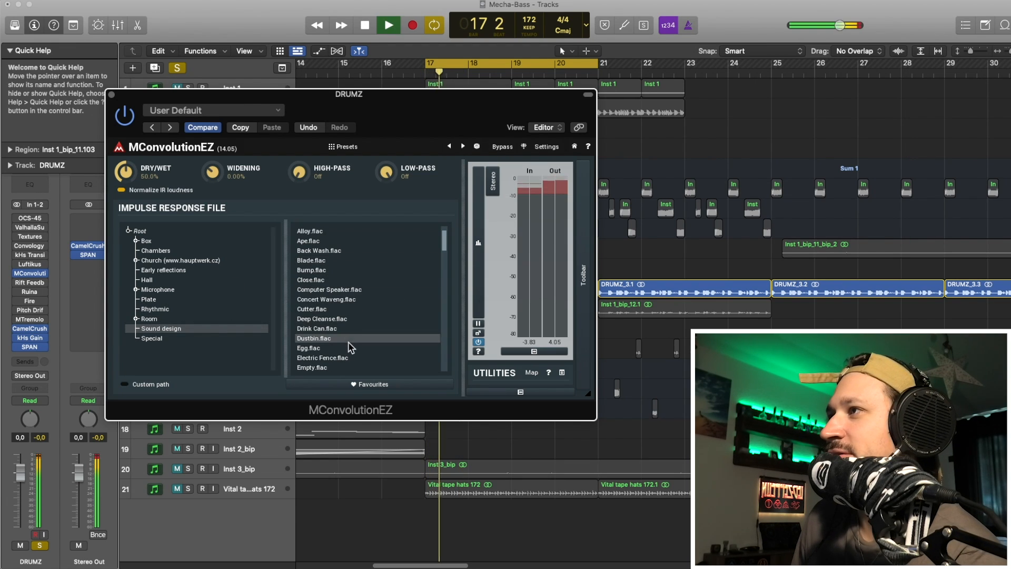
scroll(348, 355, down, 4)
click(349, 356)
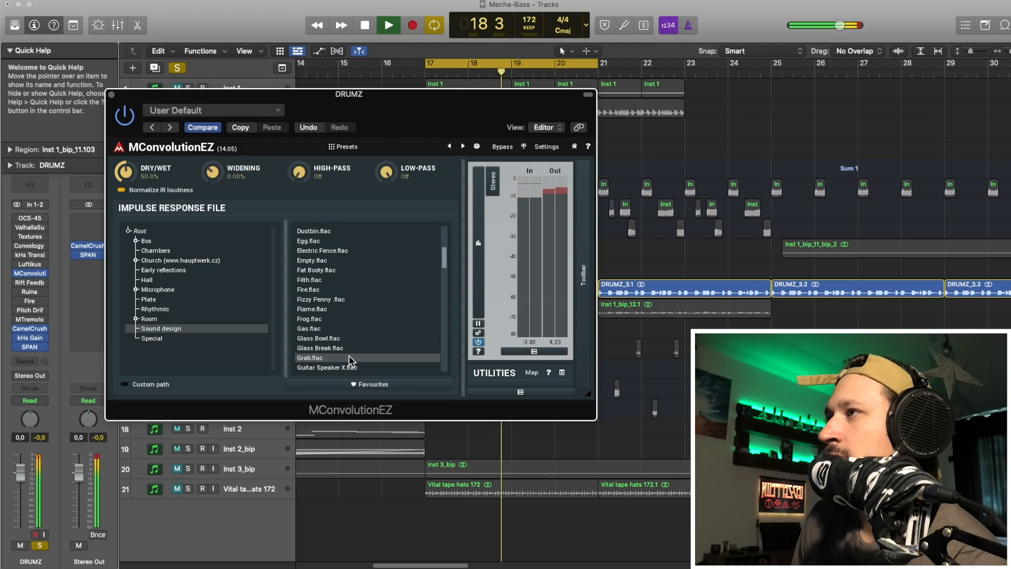
scroll(349, 355, down, 2)
click(350, 347)
scroll(350, 346, down, 4)
click(350, 347)
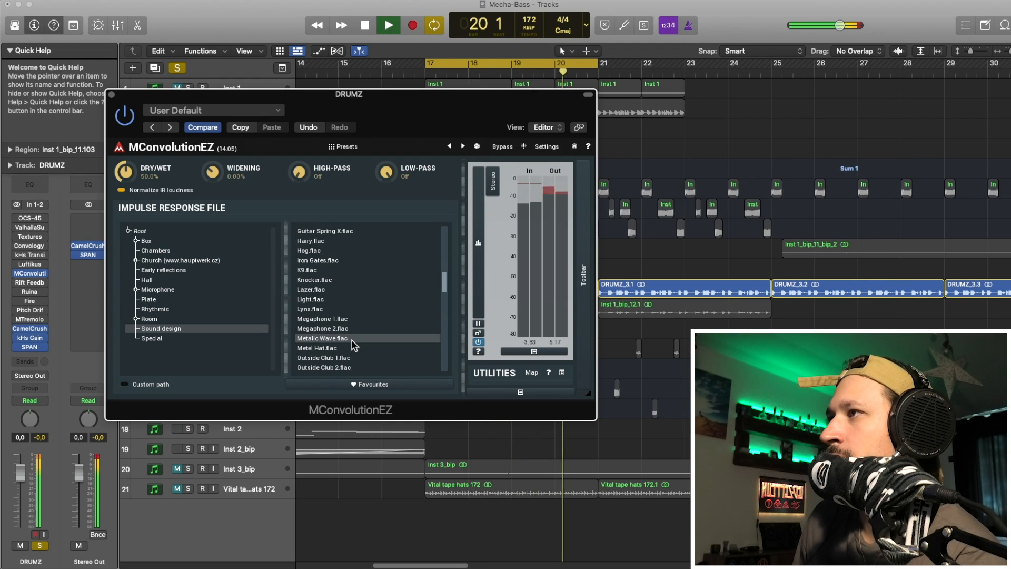
key(space)
Step: Browse the Special and Sound design impulse responses, and close and bypass MConvolutionEZ
click(240, 338)
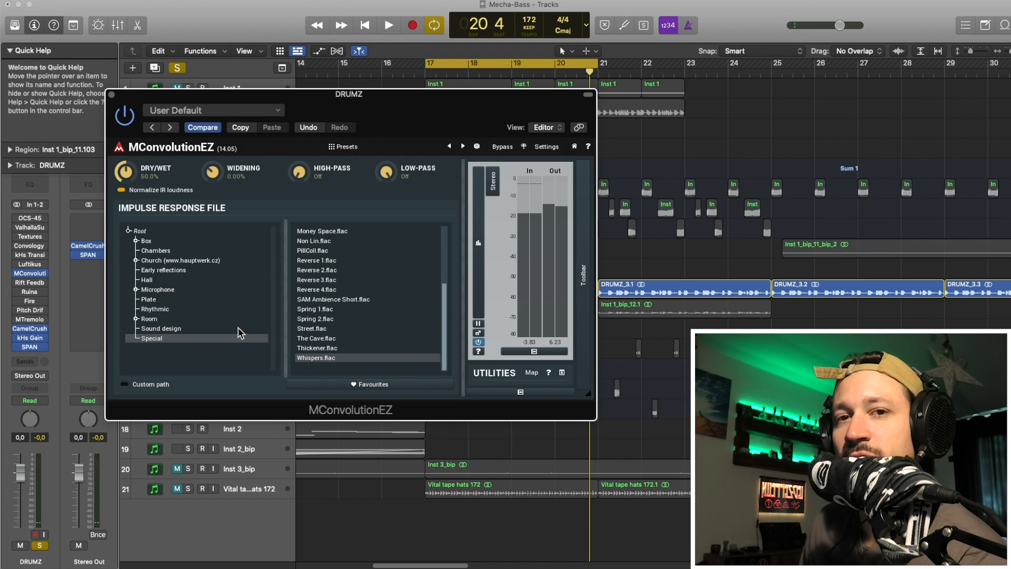
click(245, 328)
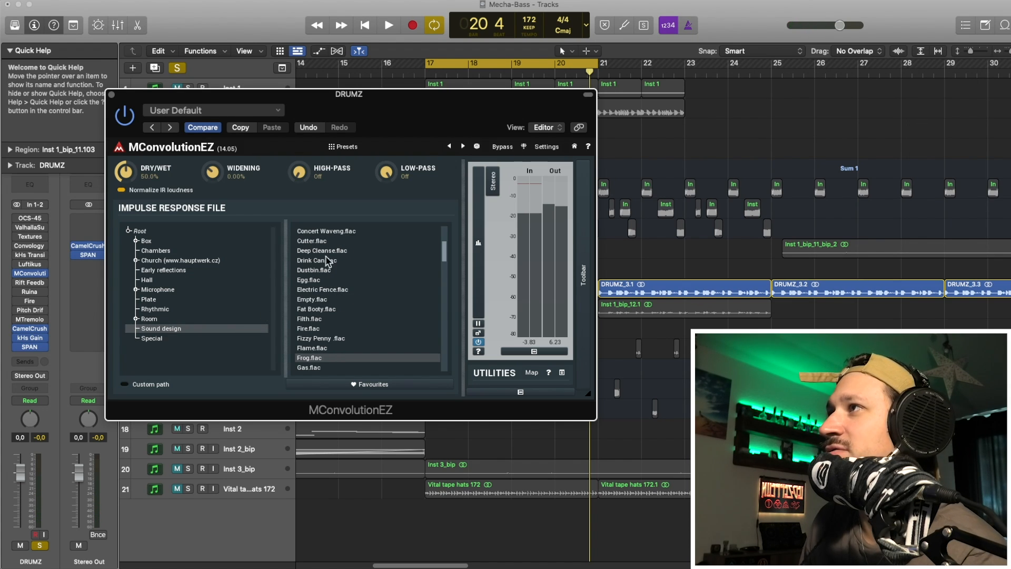
click(111, 96)
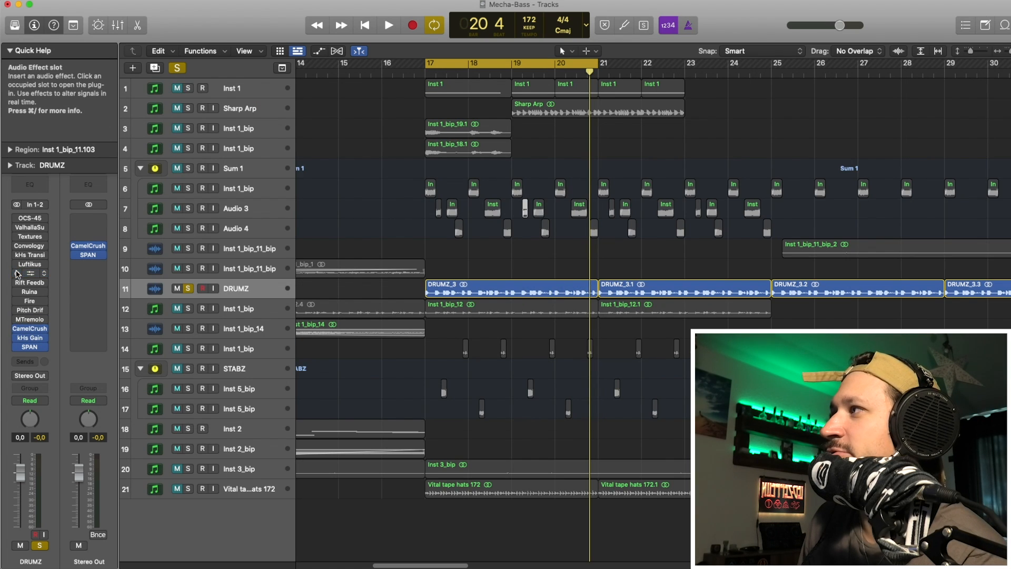
Step: Enable Rift Feedback Lite on the DRUMZ channel, audition the loop with its feedback mix at 24%, and bypass the effect
click(29, 283)
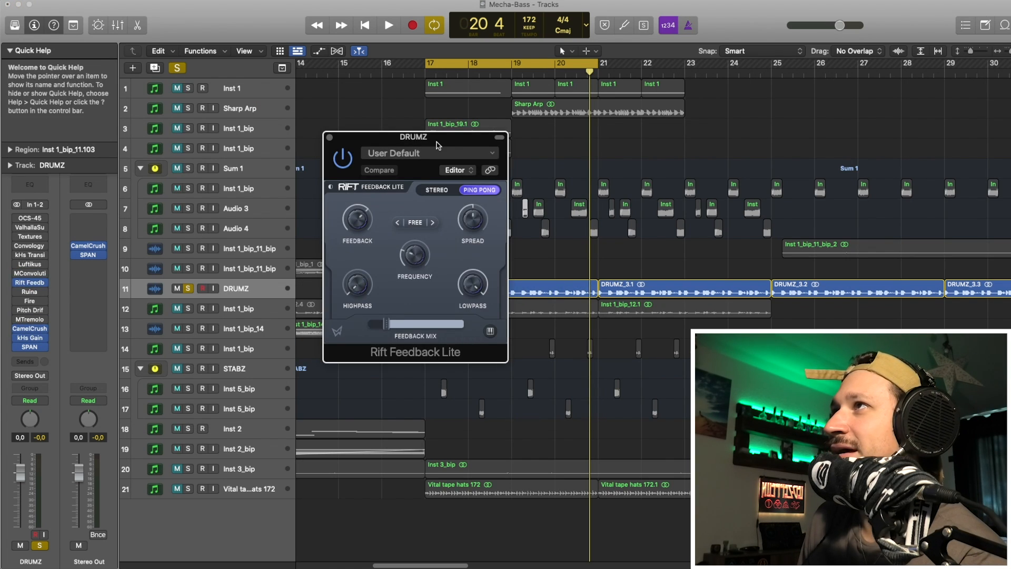
drag(435, 141, 389, 144)
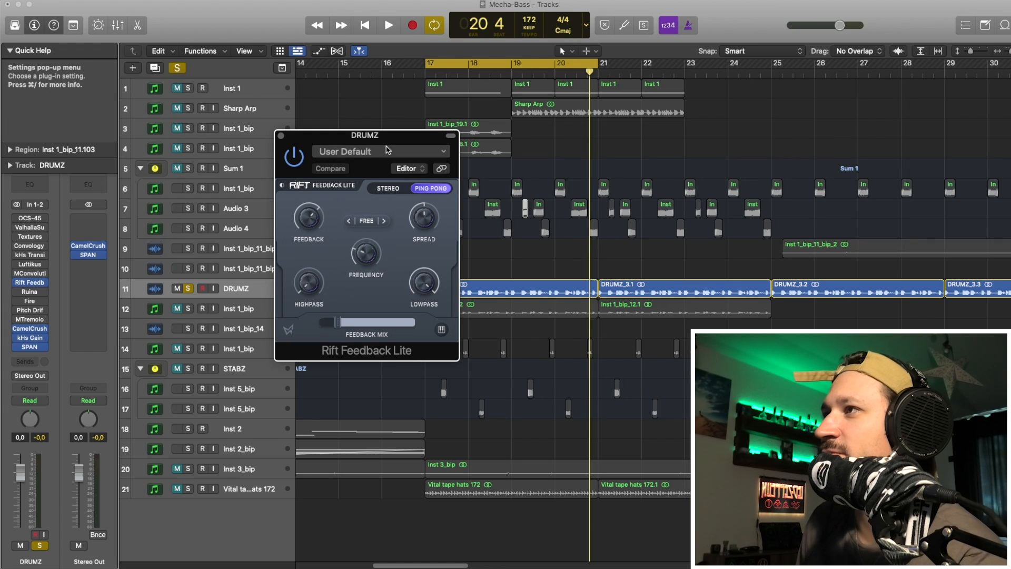
mouse_move(358, 263)
mouse_move(337, 323)
mouse_down()
mouse_move(384, 328)
mouse_move(340, 327)
mouse_up()
key(space)
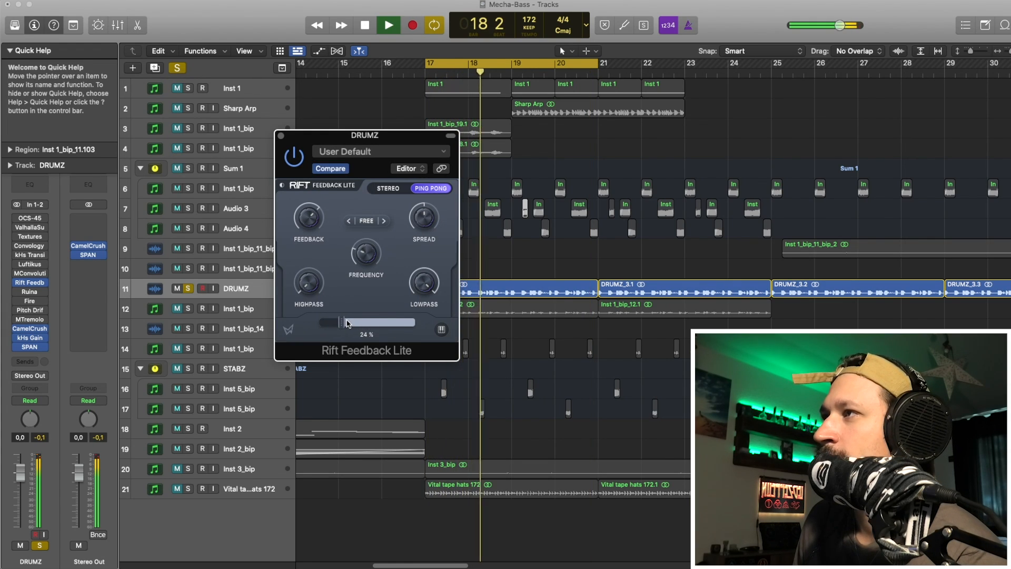
key(space)
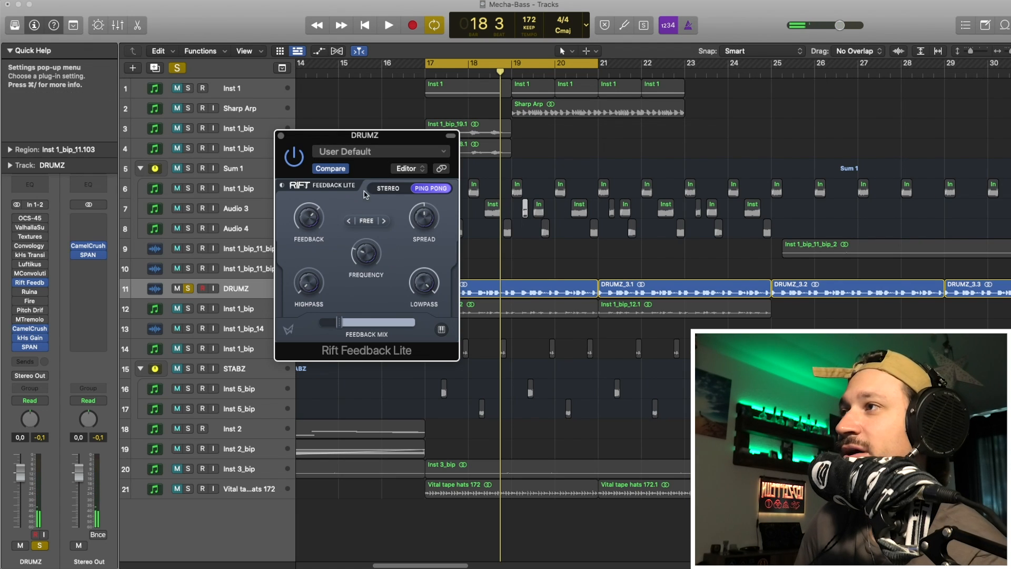
click(30, 284)
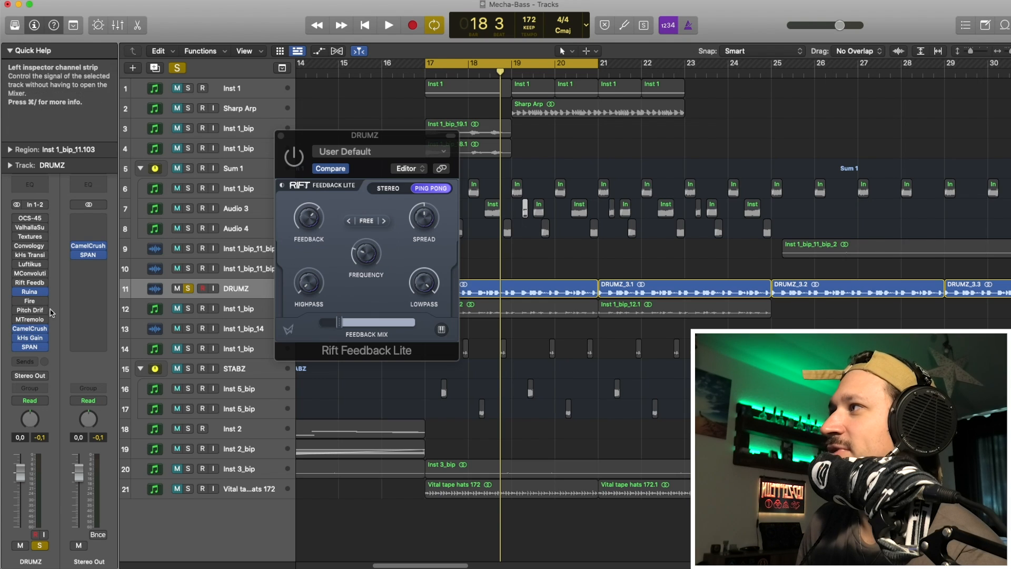
click(281, 136)
Step: Open Ruina on the DRUMZ channel and audition the loop with Doom at maximum and Overdrive slightly lowered
click(32, 293)
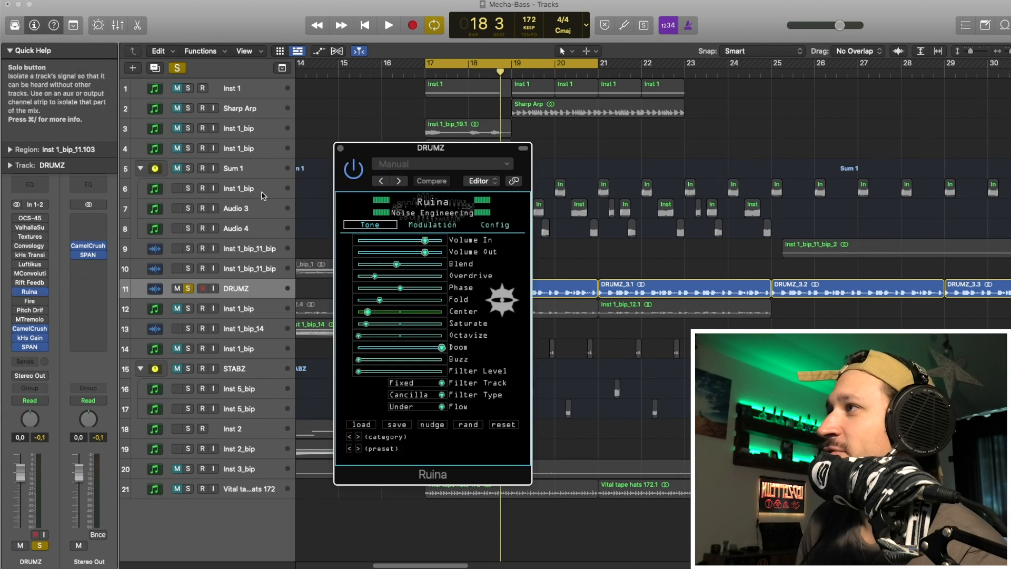
drag(389, 155, 328, 159)
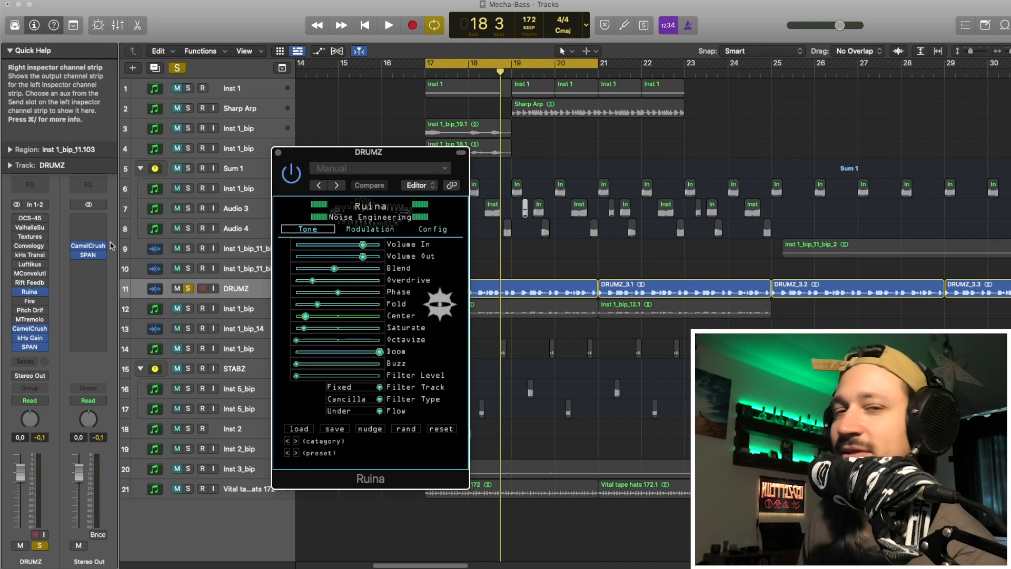
drag(343, 153, 315, 154)
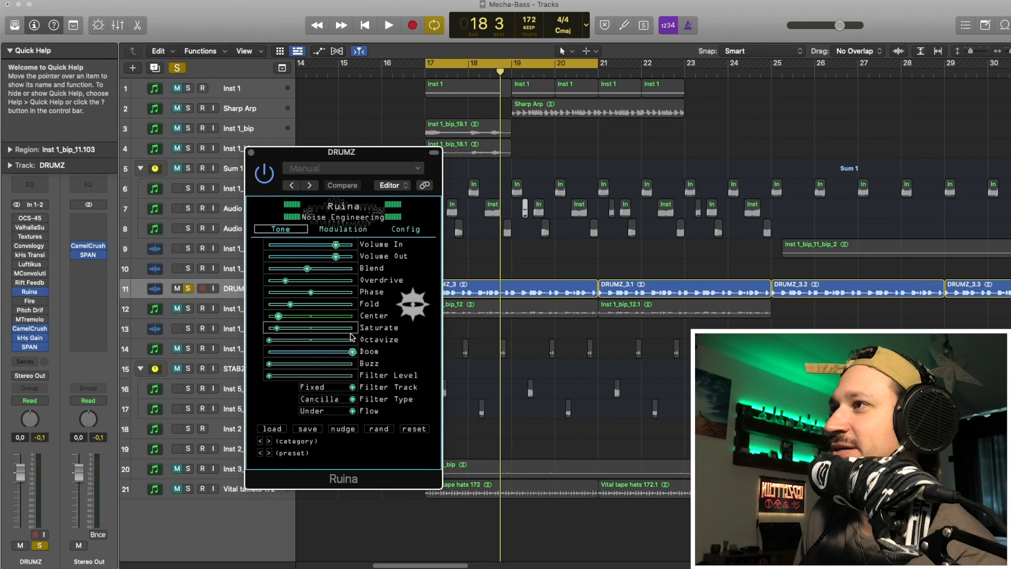
click(352, 352)
key(space)
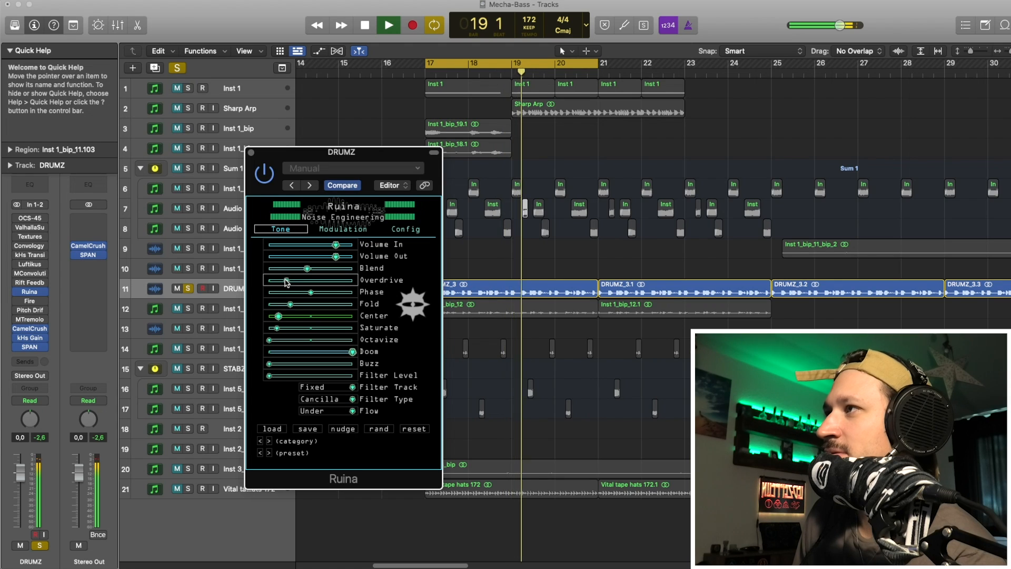
key(space)
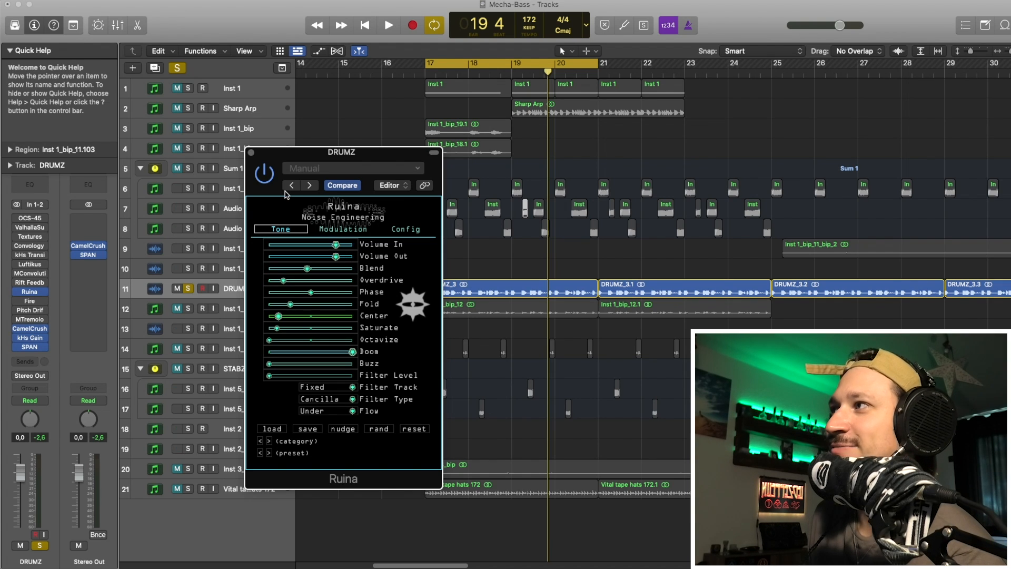
click(249, 152)
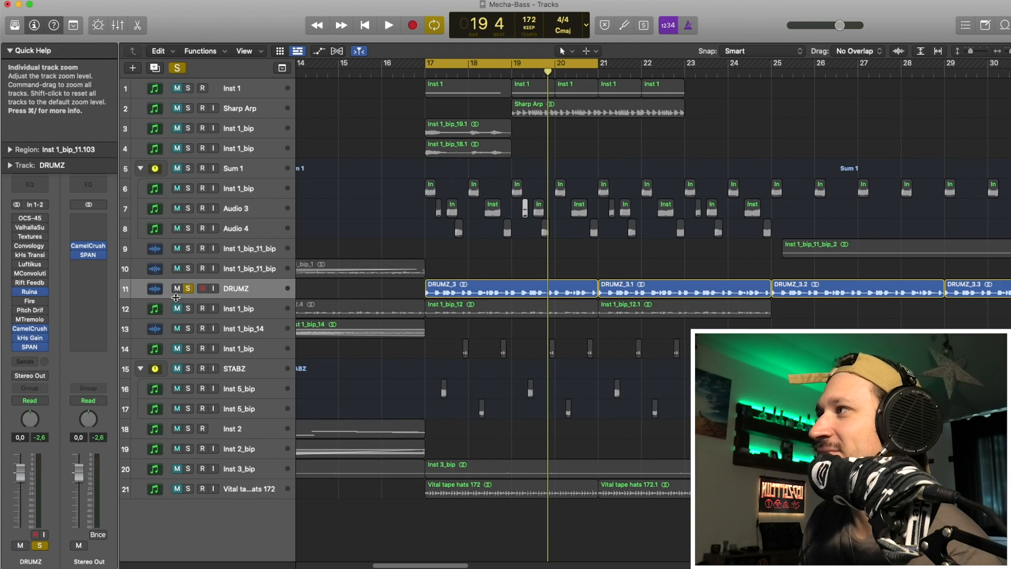
Step: Enable Fire on the DRUMZ channel, lower its band crossover and set the high band's drive to 24.21 while auditioning
click(35, 303)
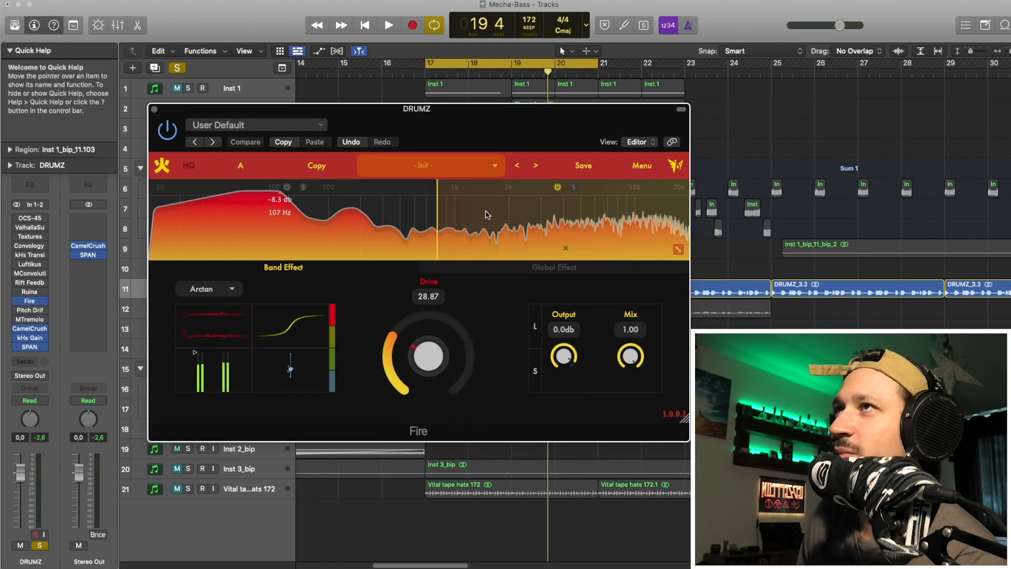
key(space)
drag(438, 351, 430, 341)
key(space)
drag(436, 223, 423, 225)
drag(429, 351, 430, 357)
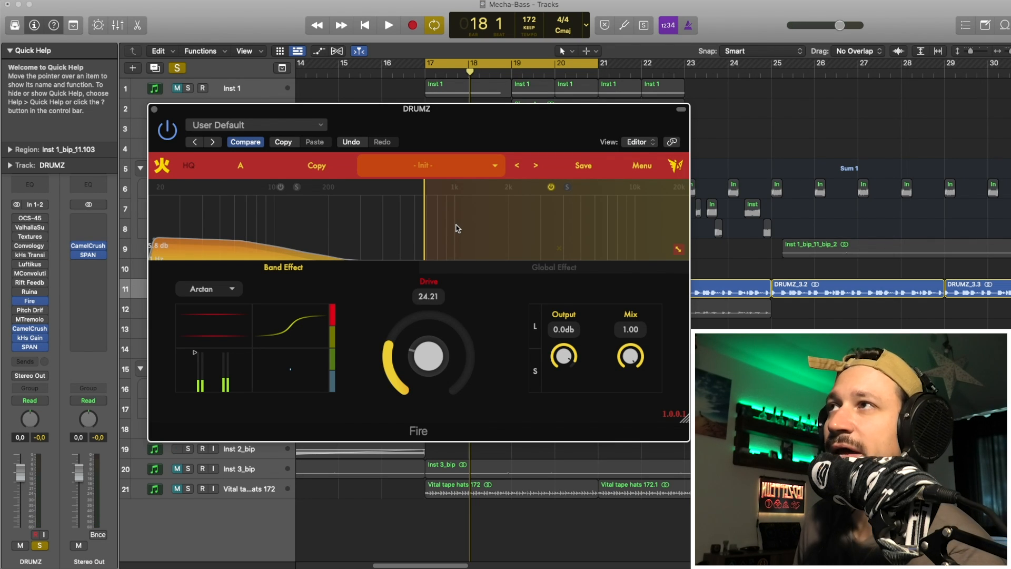
Step: Lower Fire's band crossover to about 540 Hz, and bypass and close the plug-in
drag(425, 221, 423, 219)
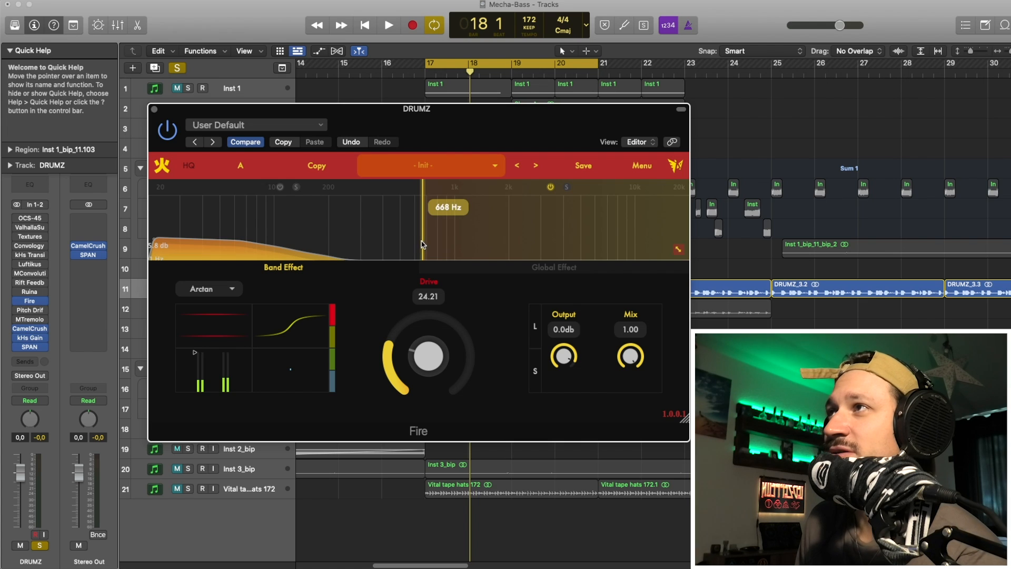
drag(423, 245, 409, 244)
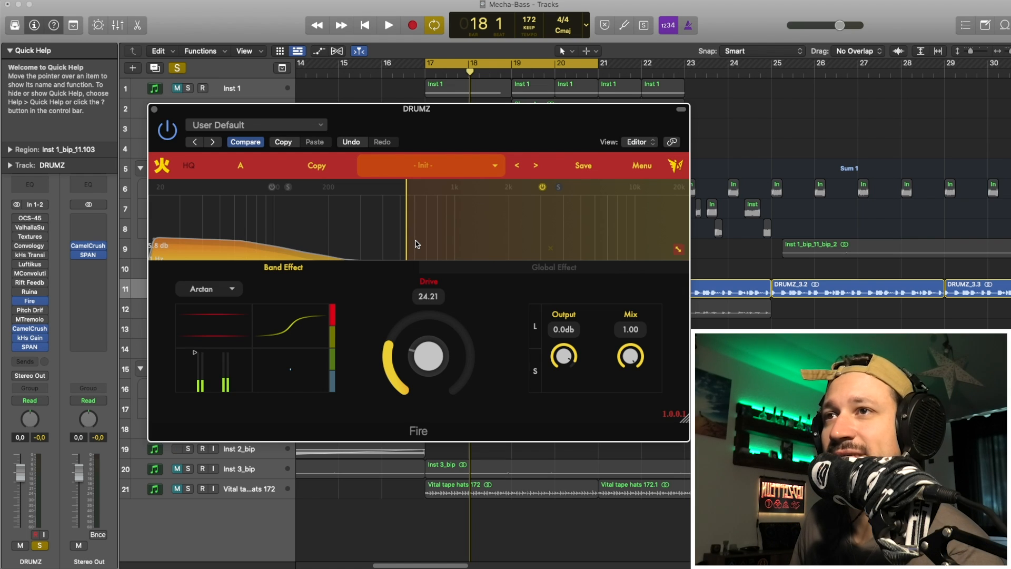
mouse_move(411, 212)
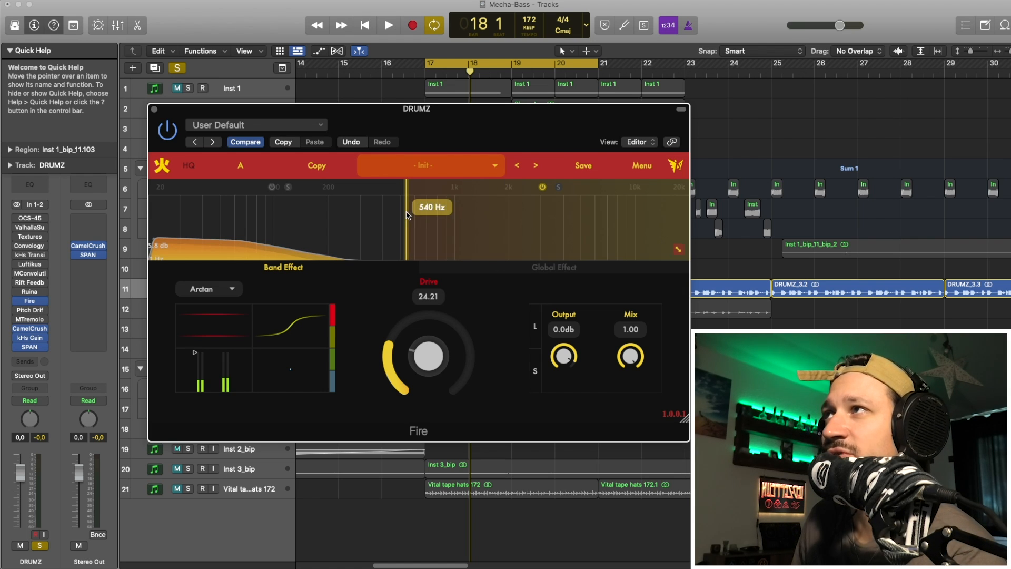
drag(407, 214, 410, 215)
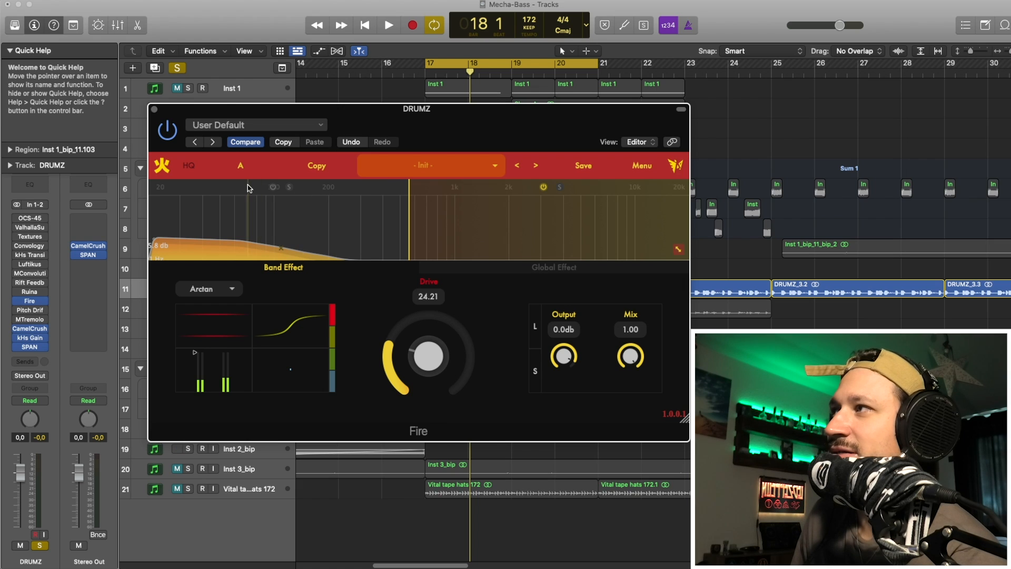
click(16, 302)
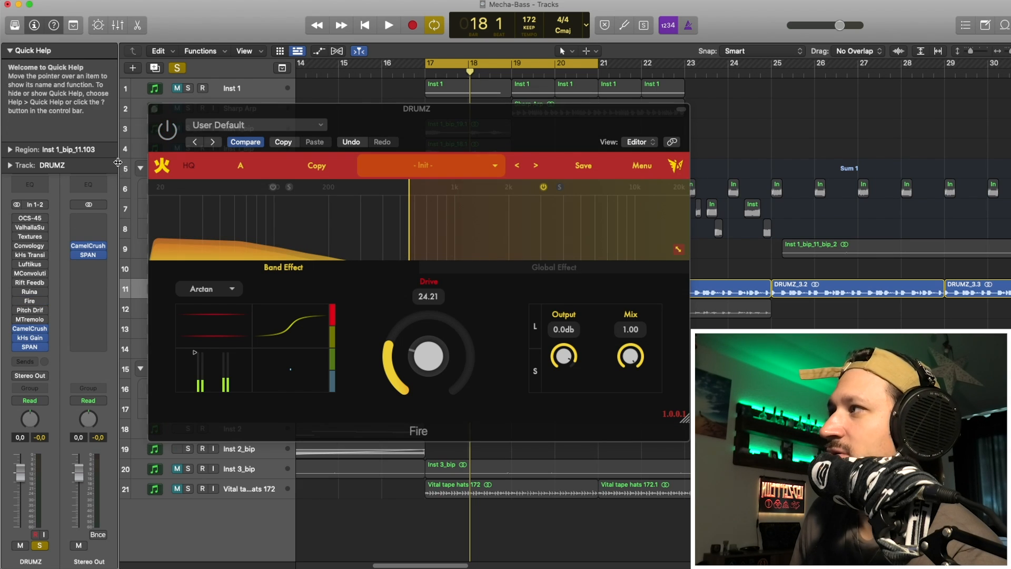
click(155, 109)
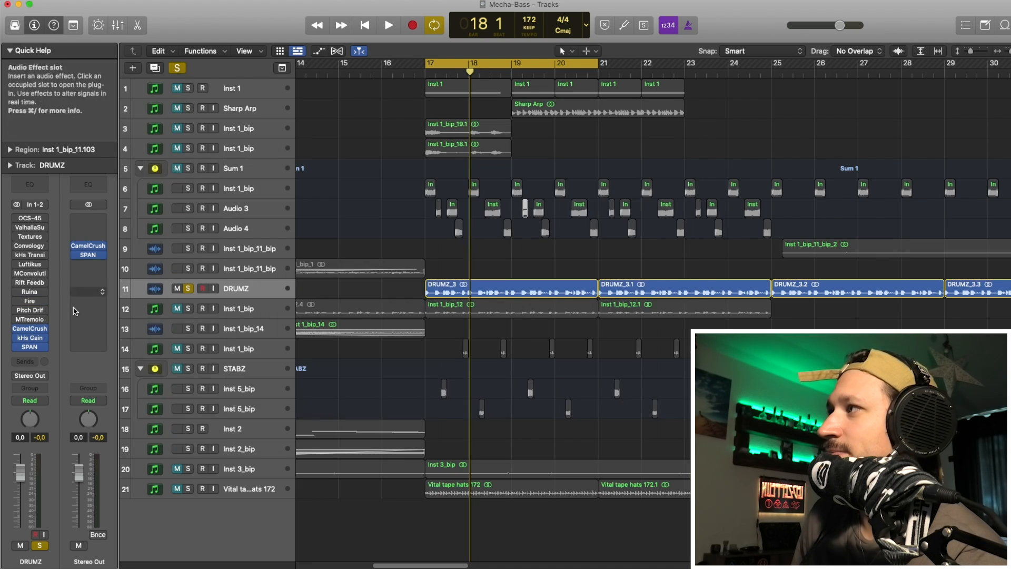
Step: Enable Pitch Drift on the DRUMZ channel and audition the loop with its amount at 100
click(38, 312)
drag(454, 133, 418, 129)
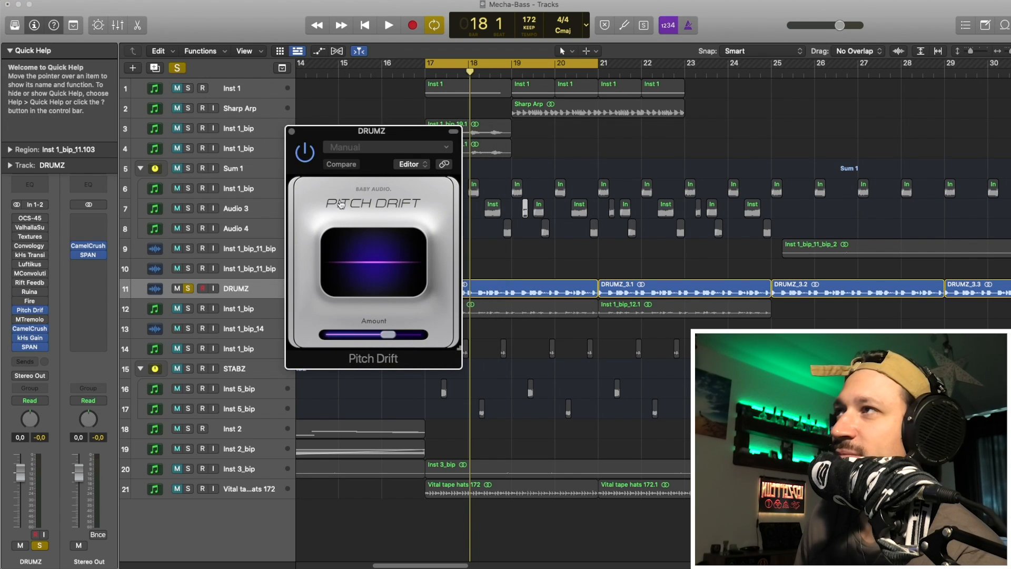
key(space)
drag(388, 334, 437, 342)
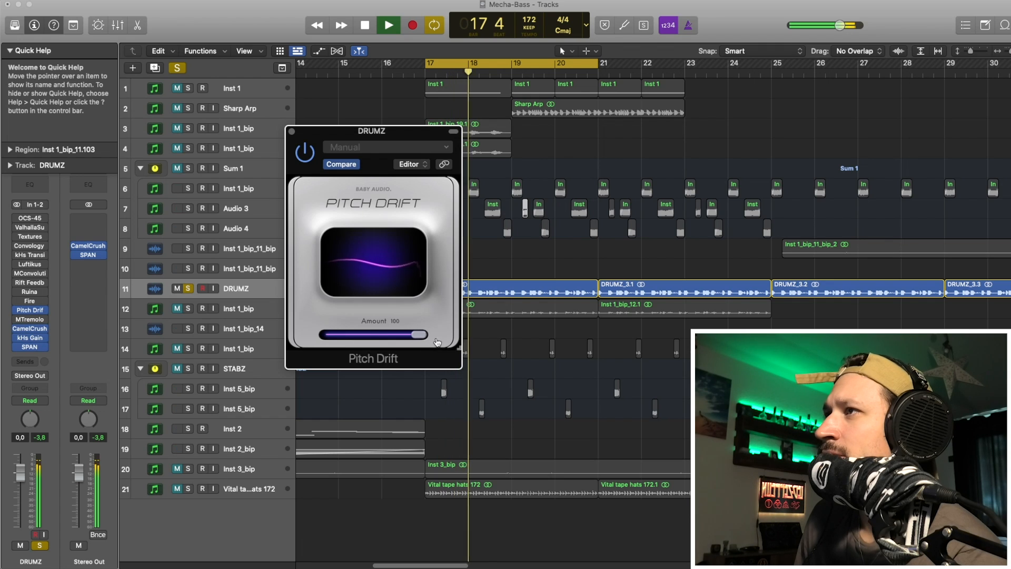
key(space)
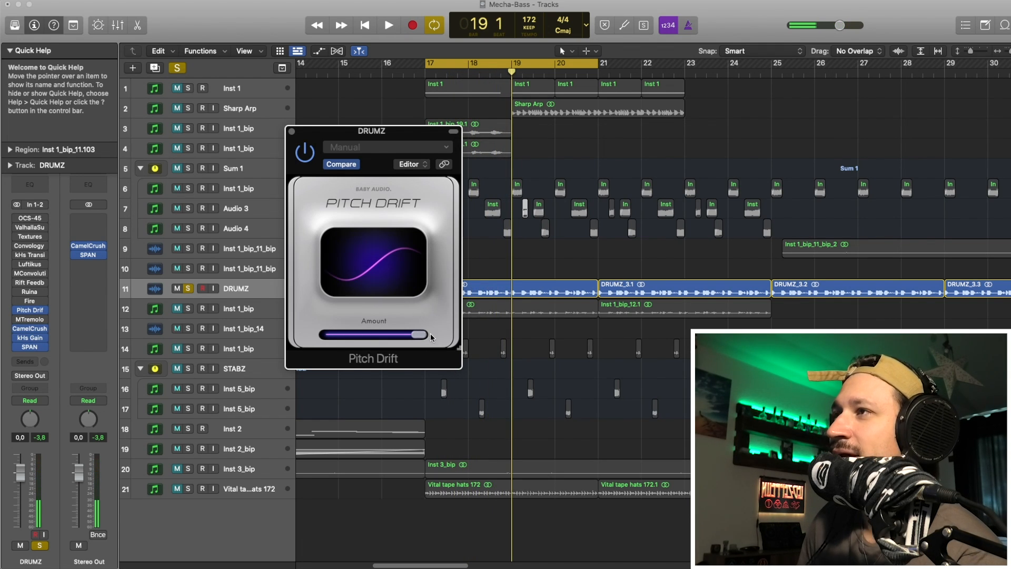
Step: Reduce the Pitch Drift amount to 79
drag(430, 333, 408, 334)
drag(389, 246, 395, 267)
drag(407, 334, 404, 335)
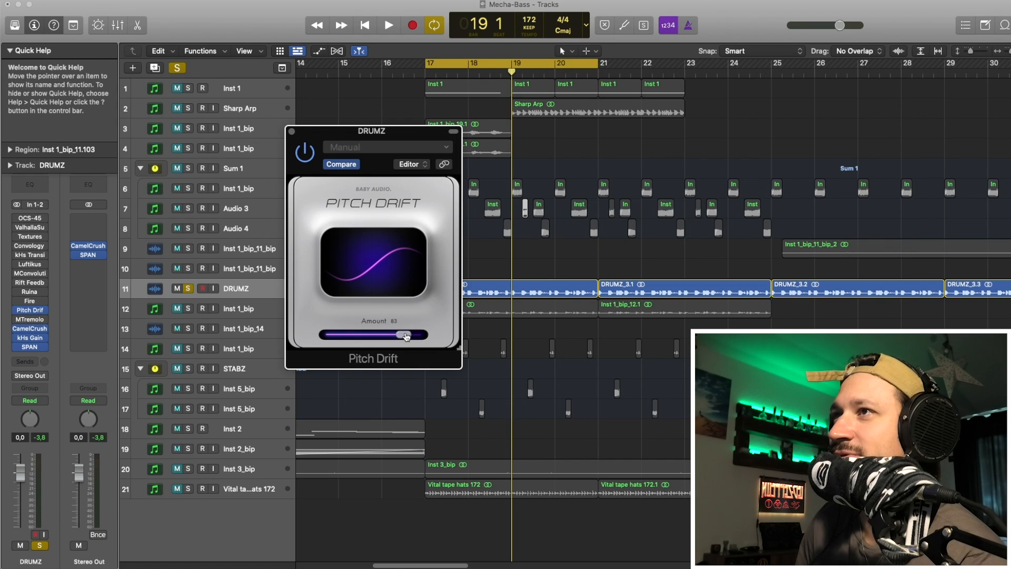
drag(396, 269, 393, 273)
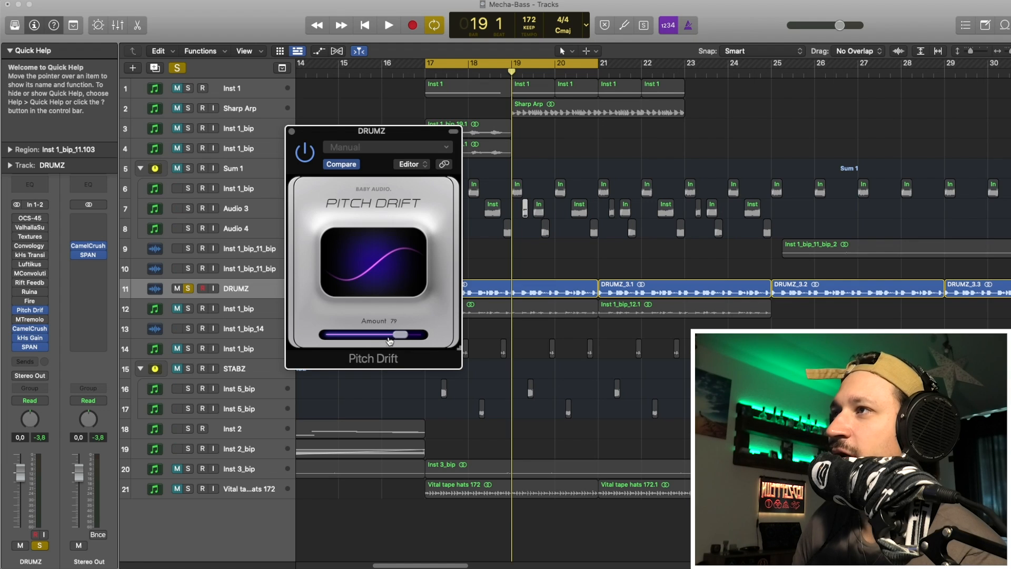
Step: Set Pitch Drift's speed to 90, raise its amount slightly, and bypass the plug-in
drag(403, 335, 407, 335)
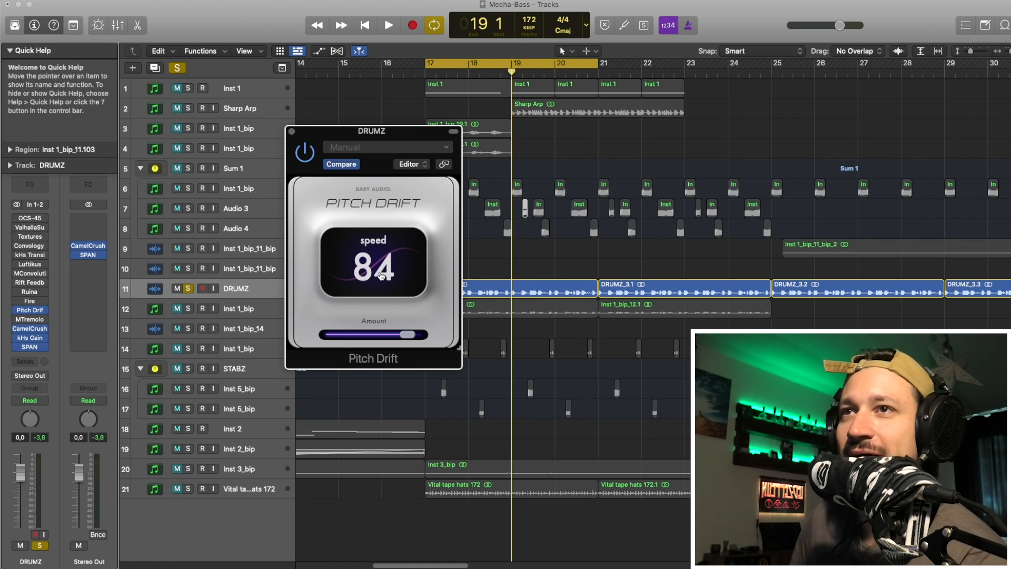
drag(380, 269, 396, 303)
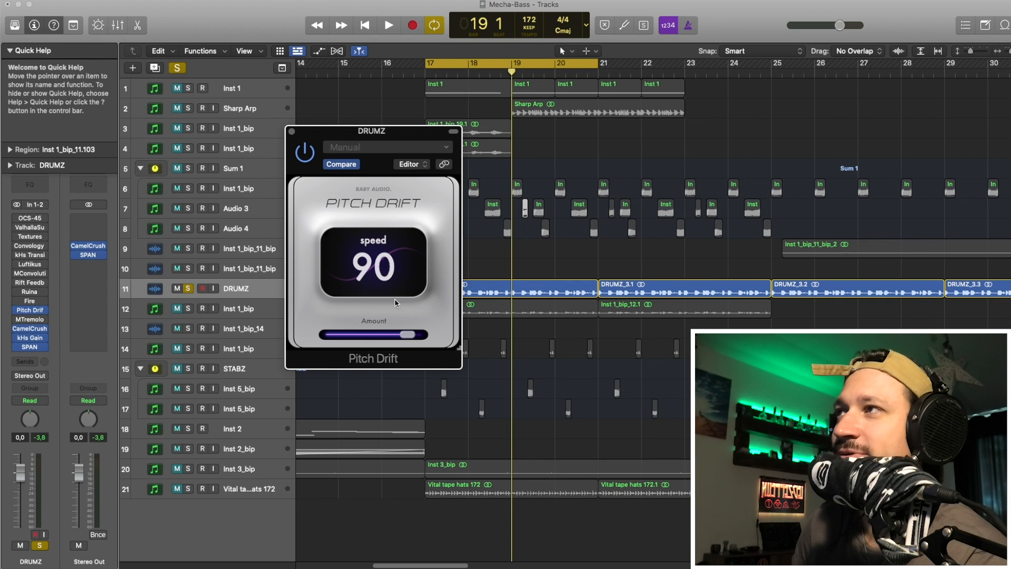
mouse_move(398, 338)
mouse_down()
mouse_move(409, 338)
mouse_move(400, 346)
mouse_up()
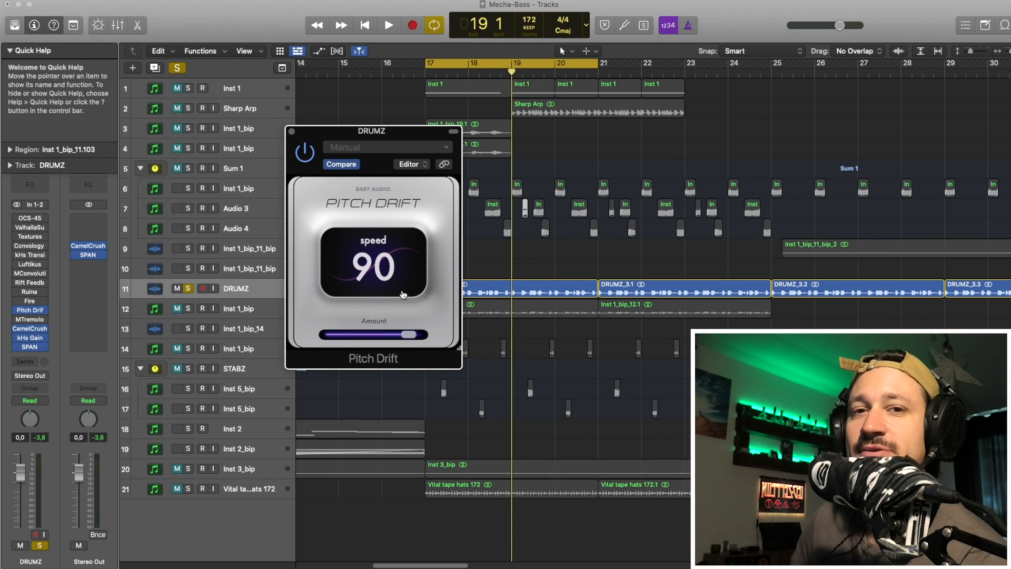
drag(400, 271, 400, 274)
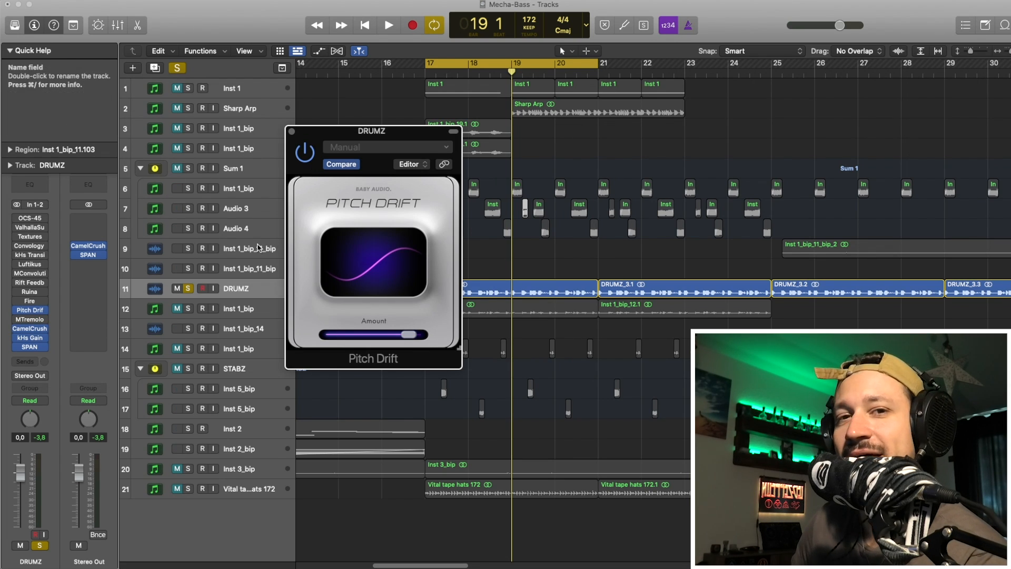
click(16, 310)
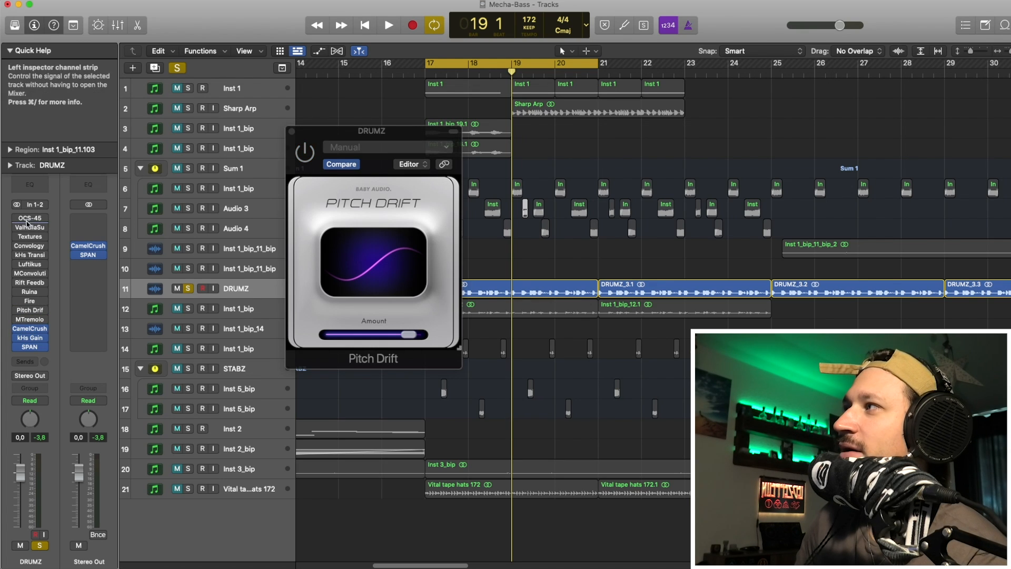
Step: Look over the OCS-45 cassette settings on the DRUMZ channel, and close the OCS-45 and Pitch Drift windows
mouse_move(29, 217)
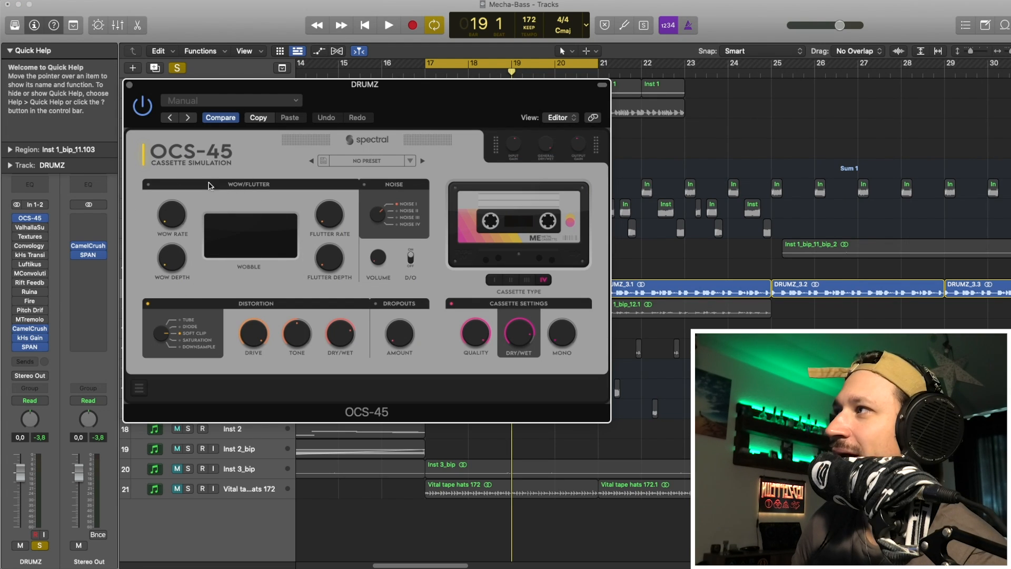
click(129, 85)
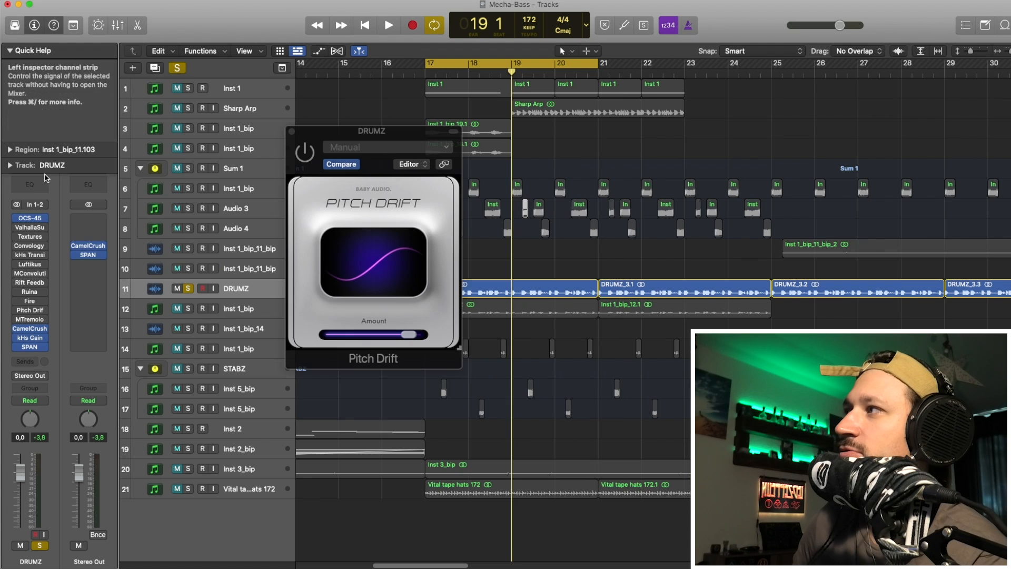
click(293, 131)
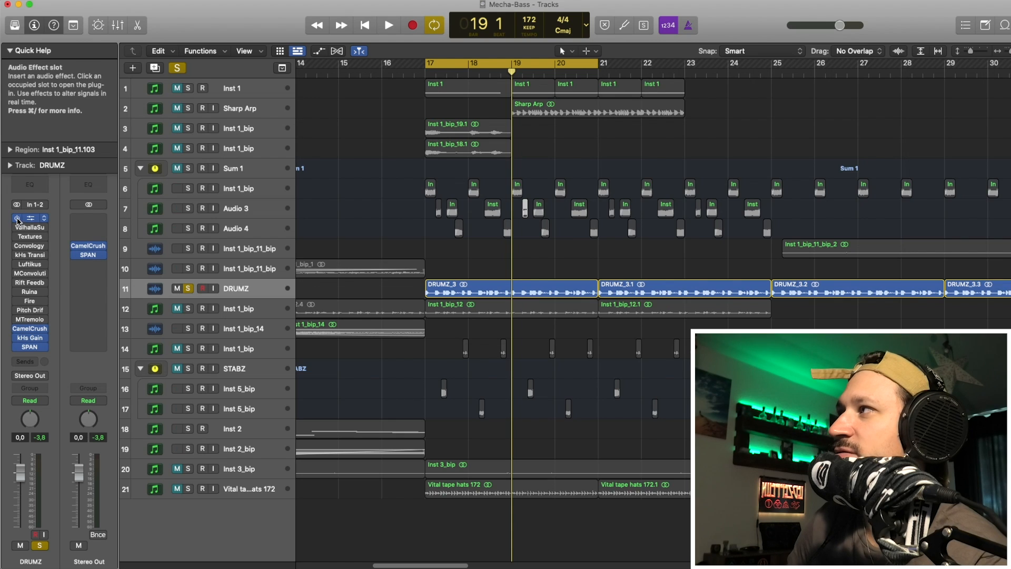
click(32, 311)
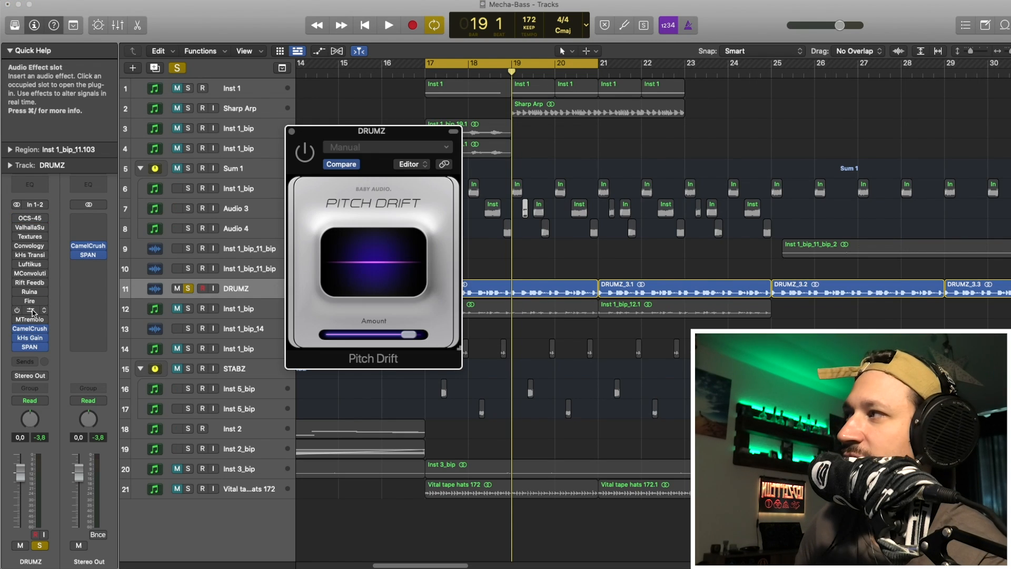
click(33, 312)
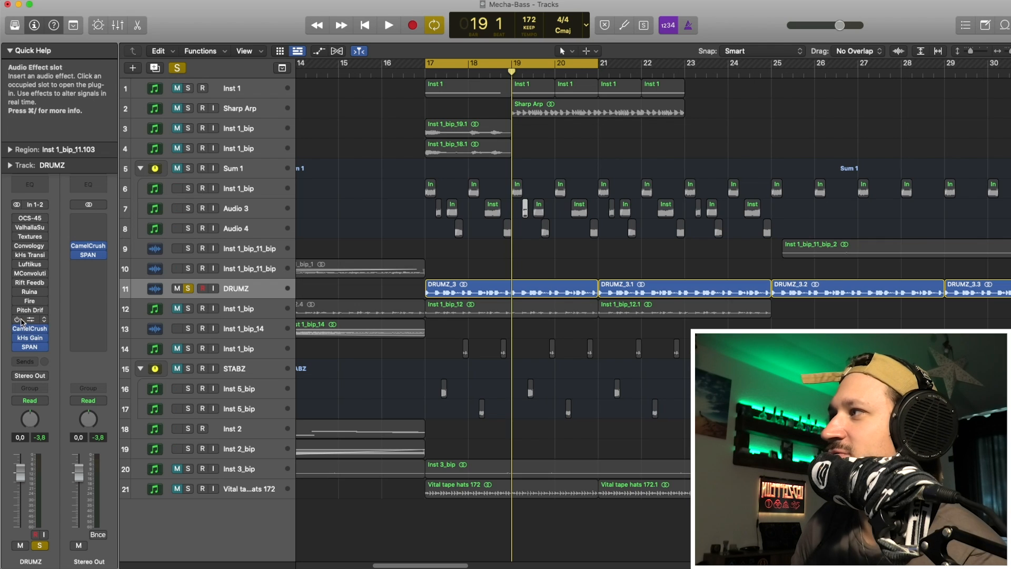
Step: Enable MTremolo on the DRUMZ channel and audition the loop through it
click(31, 320)
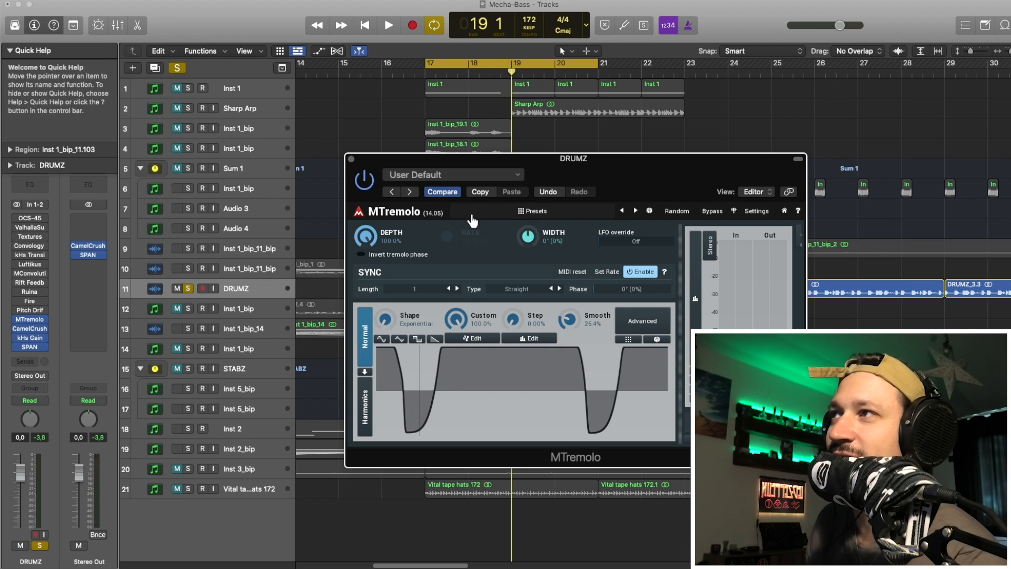
key(space)
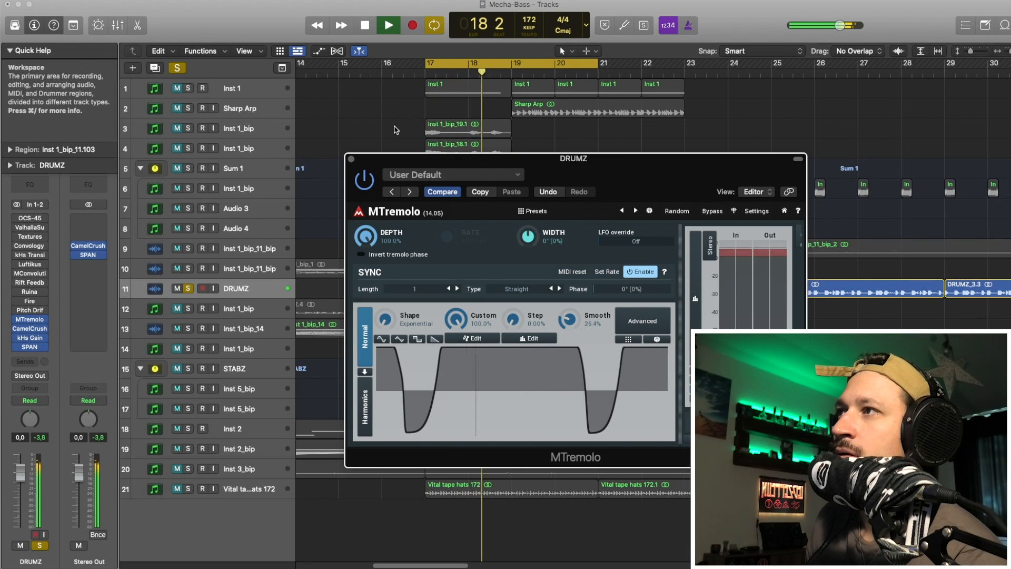
key(space)
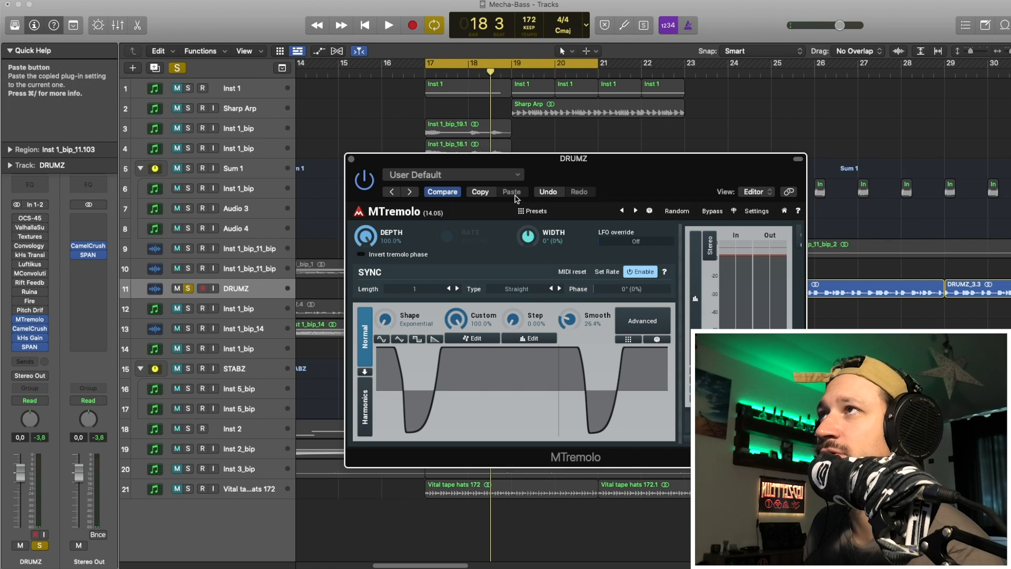
Step: Inspect MTremolo's custom signal shape without changing it, and close and bypass the plug-in
drag(491, 164, 388, 120)
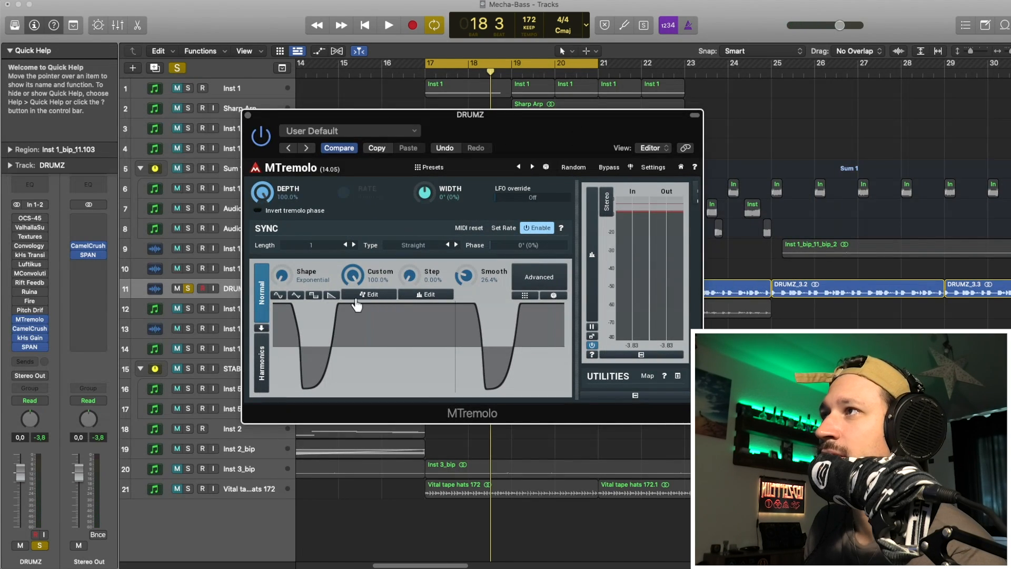
click(371, 295)
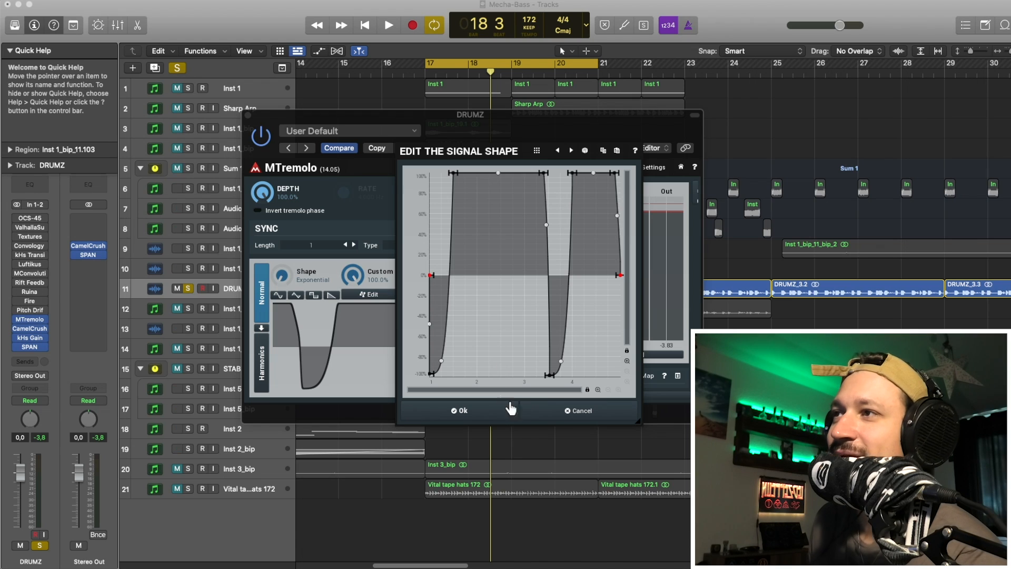
click(557, 411)
drag(467, 122, 446, 114)
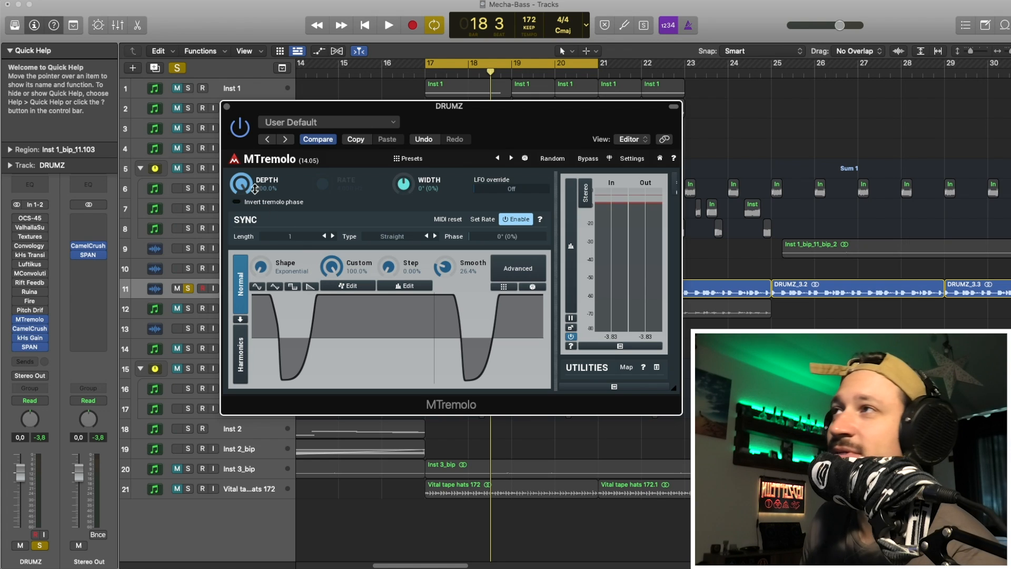
click(227, 107)
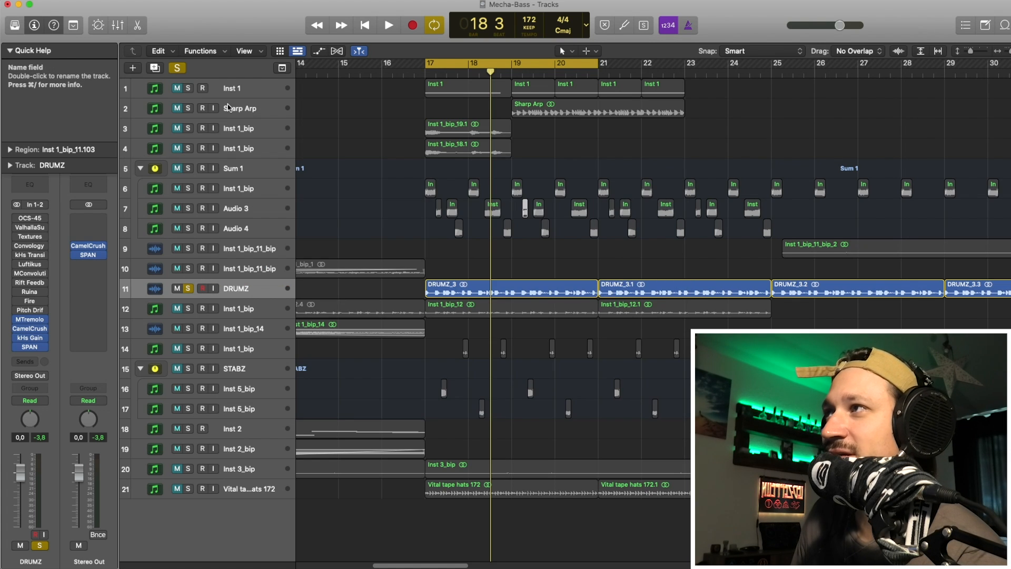
click(16, 319)
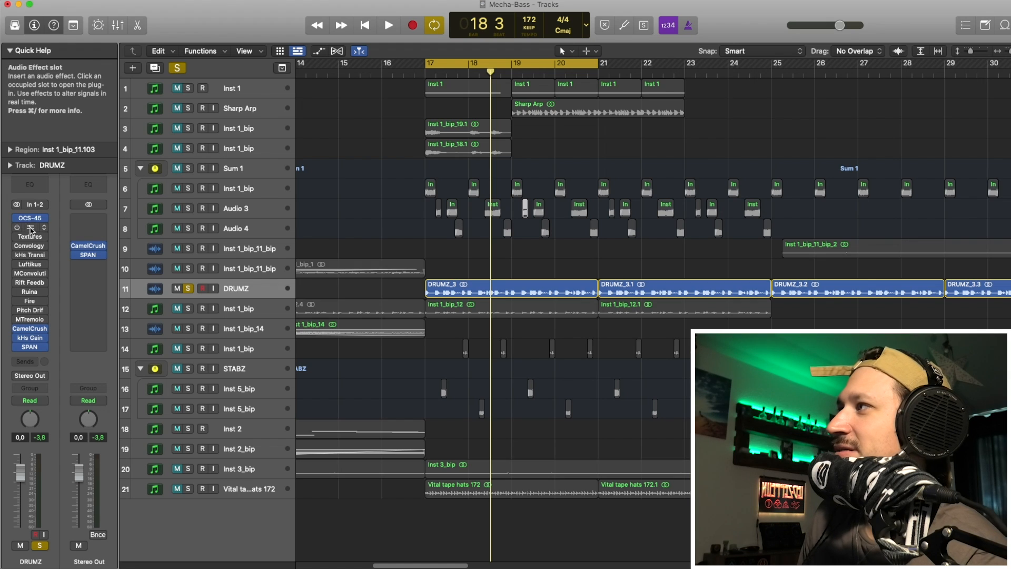
Step: Leave only kHs Transient, CamelCrush, kHs Gain and SPAN enabled in the DRUMZ effects chain
click(18, 291)
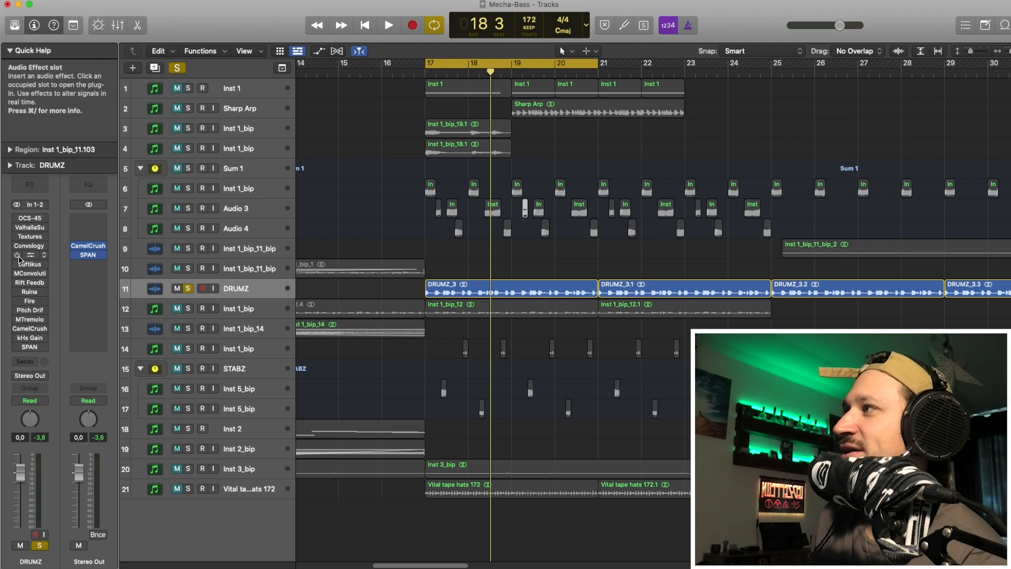
click(16, 329)
click(17, 338)
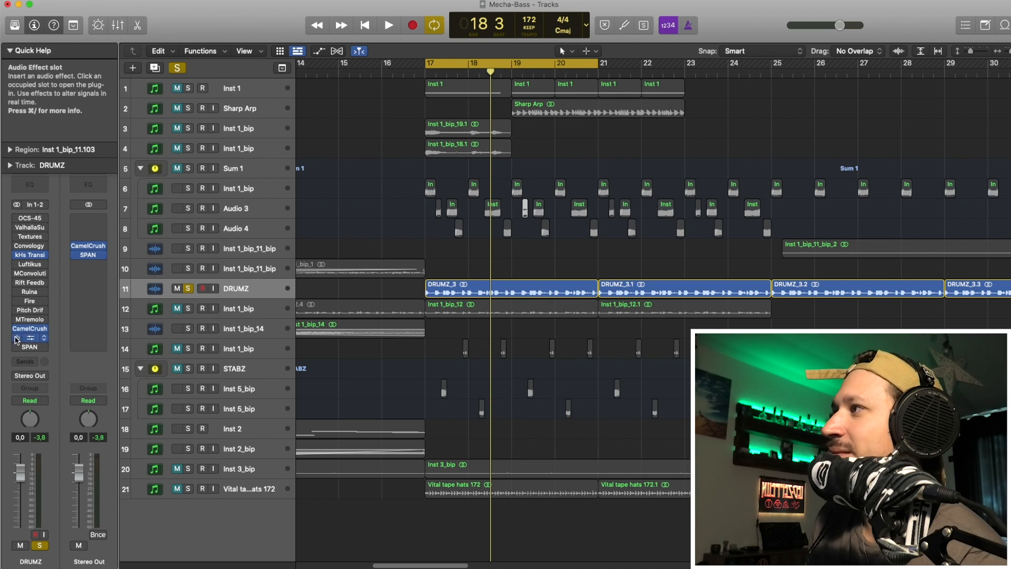
click(18, 347)
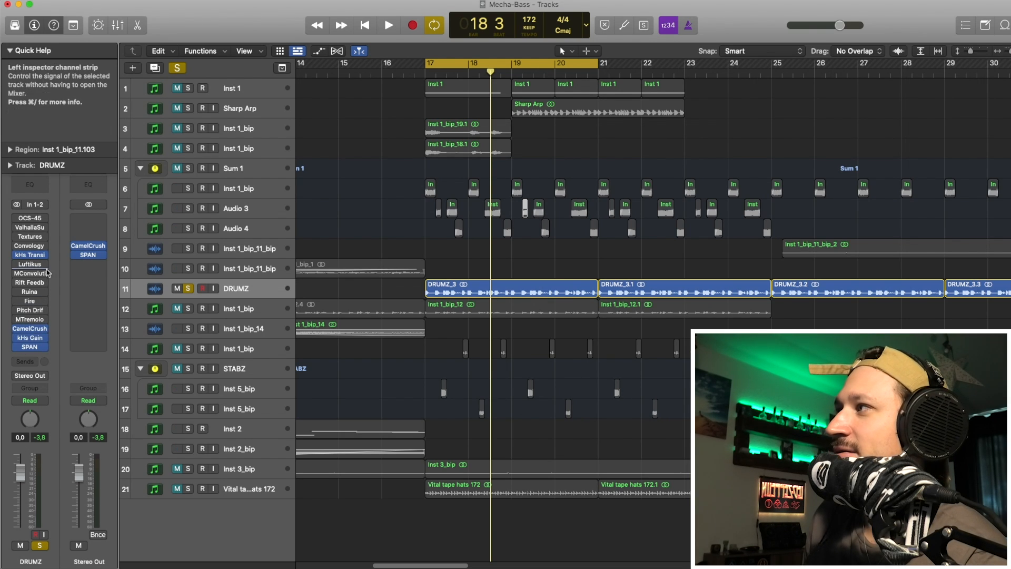